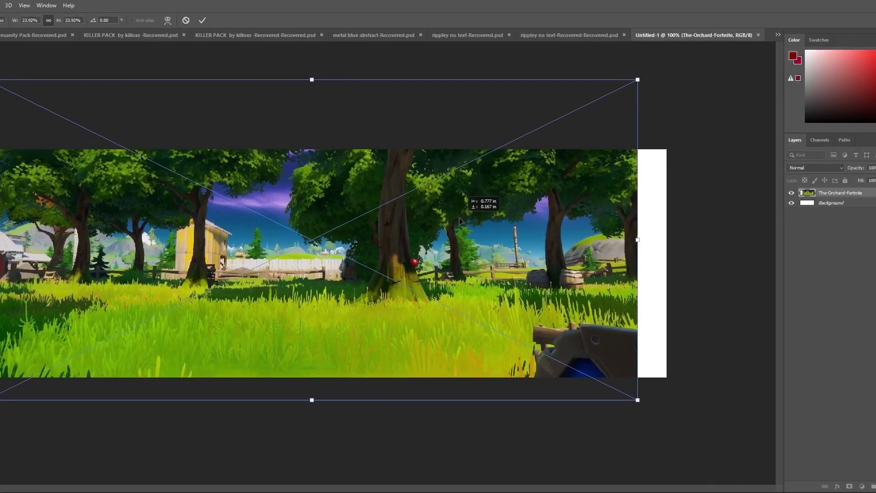
- Commit the orchard background's new size, then place and rasterize the character image
{"action": "key", "text": "Return"}
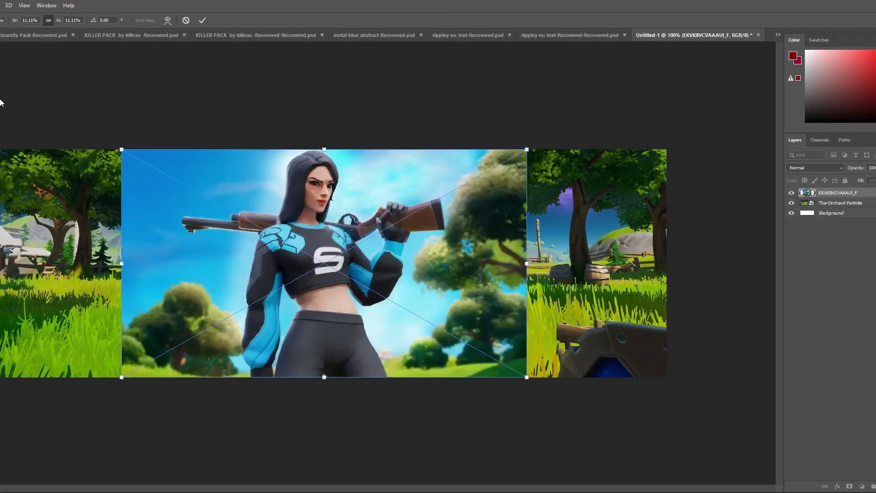
{"action": "key", "text": "Return"}
{"action": "right_click", "coordinate": [844, 203]}
- Trace around the character with the Polygonal Lasso to separate her from the sky backdrop
{"action": "key", "text": "l"}
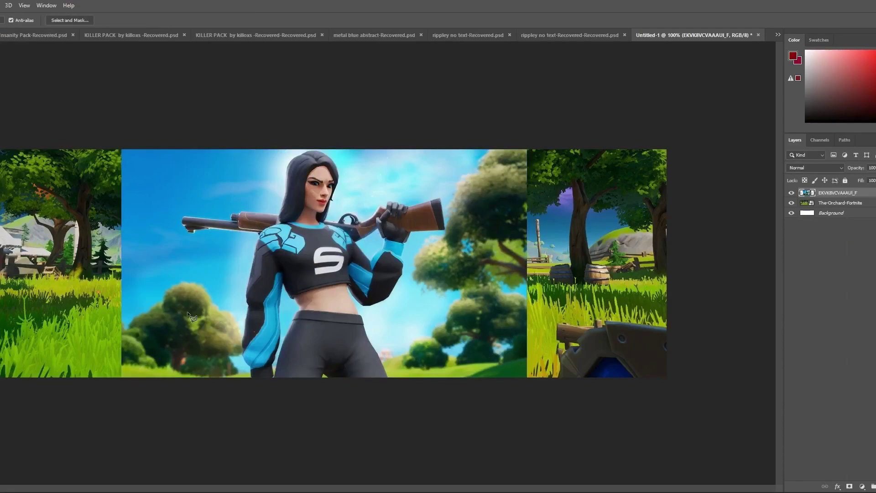
{"action": "scroll", "coordinate": [267, 411], "scroll_direction": "up", "scroll_amount": 4}
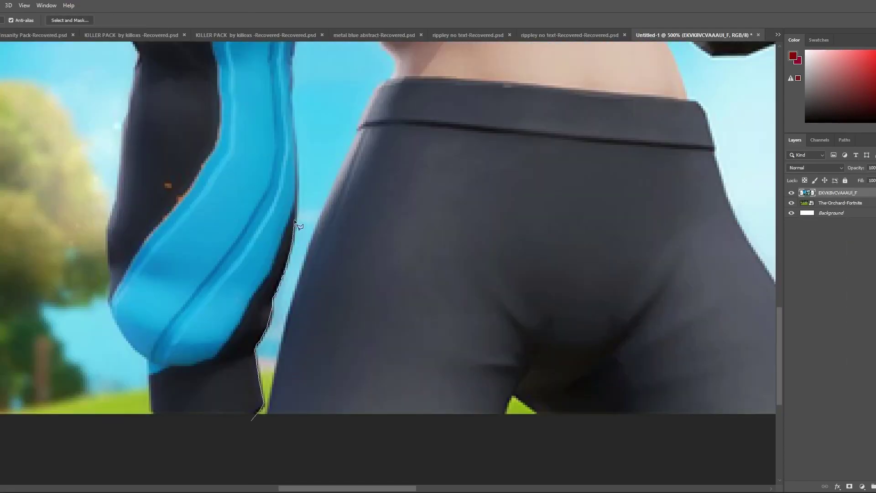
{"action": "scroll", "coordinate": [294, 219], "scroll_direction": "down", "scroll_amount": 5}
{"action": "scroll", "coordinate": [294, 219], "scroll_direction": "up", "scroll_amount": 6}
{"action": "scroll", "coordinate": [320, 228], "scroll_direction": "up", "scroll_amount": 3}
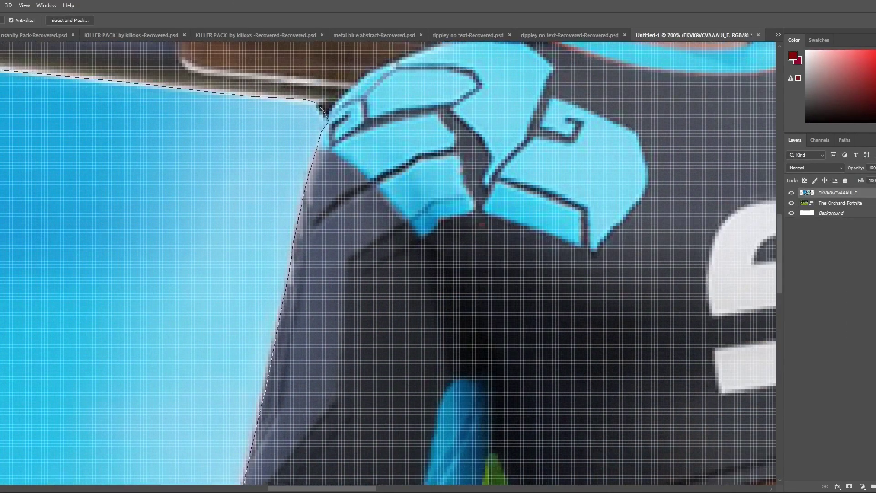
{"action": "scroll", "coordinate": [297, 220], "scroll_direction": "down", "scroll_amount": 5}
{"action": "scroll", "coordinate": [297, 220], "scroll_direction": "up", "scroll_amount": 7}
{"action": "scroll", "coordinate": [712, 306], "scroll_direction": "up", "scroll_amount": 3}
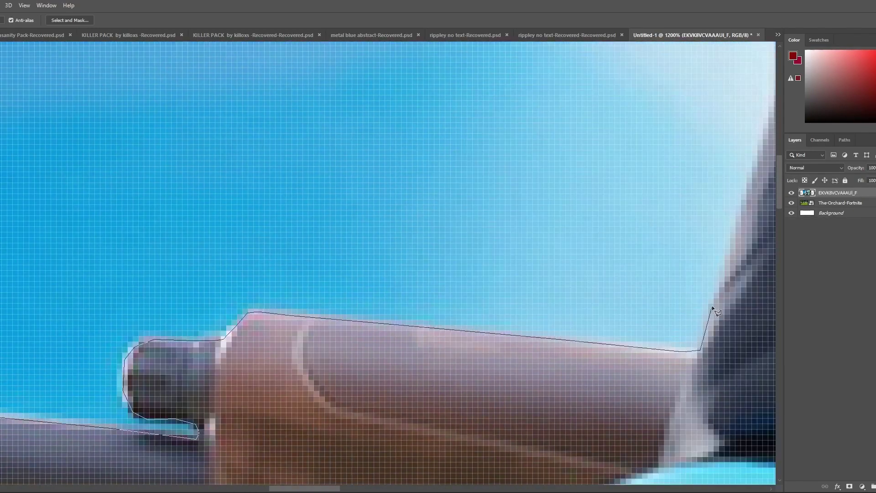
{"action": "scroll", "coordinate": [712, 306], "scroll_direction": "down", "scroll_amount": 5}
{"action": "scroll", "coordinate": [749, 367], "scroll_direction": "up", "scroll_amount": 3}
{"action": "scroll", "coordinate": [748, 367], "scroll_direction": "down", "scroll_amount": 4}
{"action": "scroll", "coordinate": [253, 180], "scroll_direction": "up", "scroll_amount": 4}
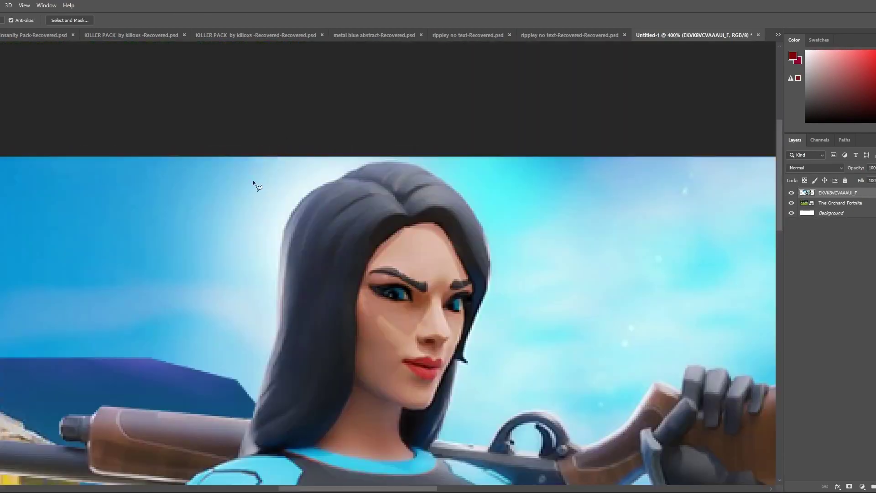
{"action": "scroll", "coordinate": [253, 179], "scroll_direction": "up", "scroll_amount": 1}
{"action": "scroll", "coordinate": [319, 228], "scroll_direction": "down", "scroll_amount": 1}
{"action": "scroll", "coordinate": [445, 295], "scroll_direction": "up", "scroll_amount": 1}
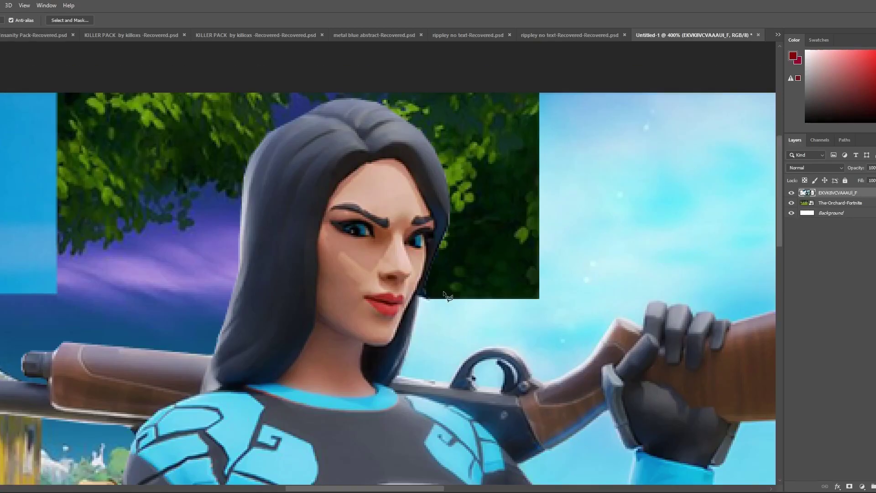
{"action": "scroll", "coordinate": [445, 296], "scroll_direction": "up", "scroll_amount": 2}
{"action": "scroll", "coordinate": [397, 251], "scroll_direction": "up", "scroll_amount": 1}
{"action": "scroll", "coordinate": [587, 278], "scroll_direction": "up", "scroll_amount": 2}
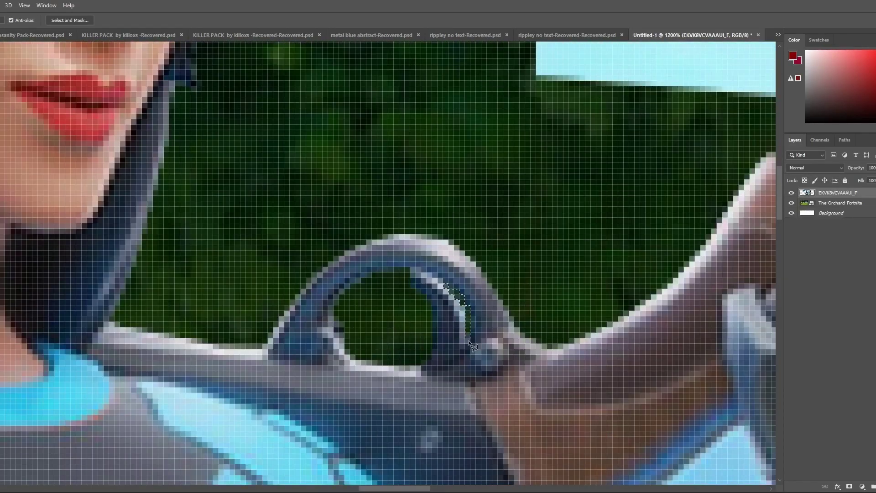
{"action": "scroll", "coordinate": [473, 346], "scroll_direction": "down", "scroll_amount": 5}
{"action": "scroll", "coordinate": [239, 180], "scroll_direction": "up", "scroll_amount": 3}
{"action": "scroll", "coordinate": [239, 180], "scroll_direction": "up", "scroll_amount": 1}
{"action": "scroll", "coordinate": [168, 336], "scroll_direction": "up", "scroll_amount": 3}
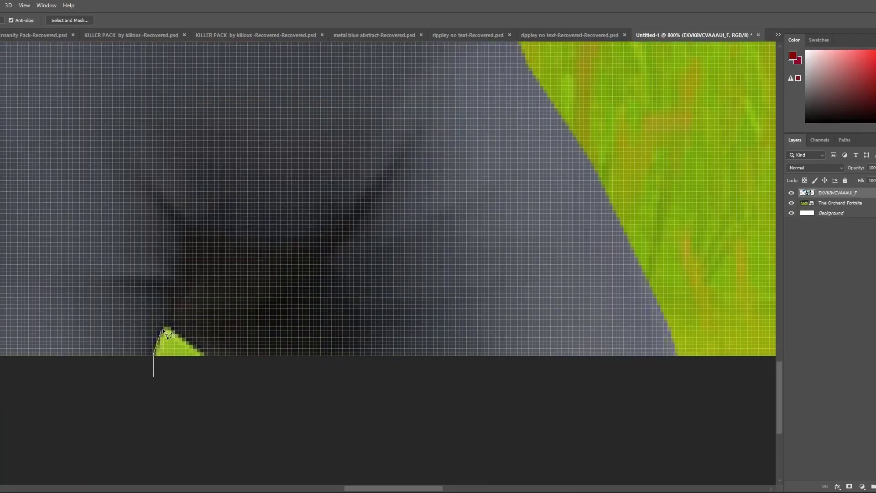
{"action": "scroll", "coordinate": [611, 270], "scroll_direction": "down", "scroll_amount": 2}
{"action": "scroll", "coordinate": [500, 179], "scroll_direction": "down", "scroll_amount": 2}
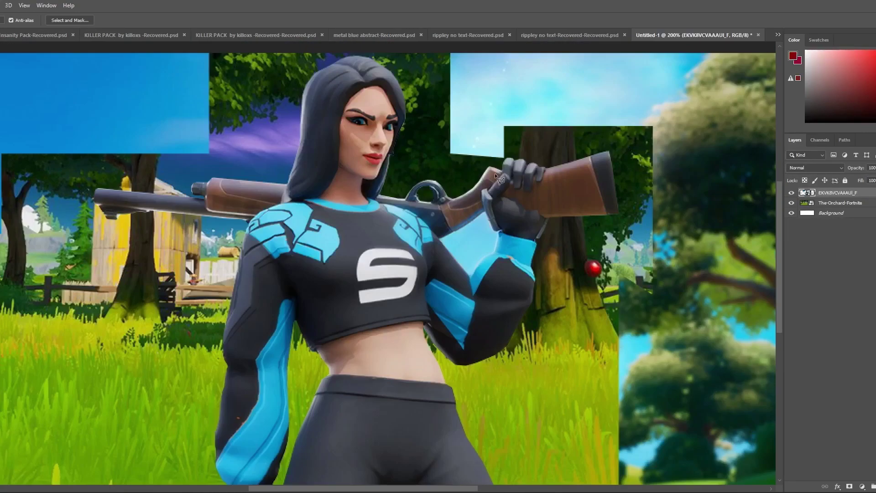
{"action": "scroll", "coordinate": [494, 174], "scroll_direction": "up", "scroll_amount": 3}
{"action": "scroll", "coordinate": [478, 335], "scroll_direction": "down", "scroll_amount": 3}
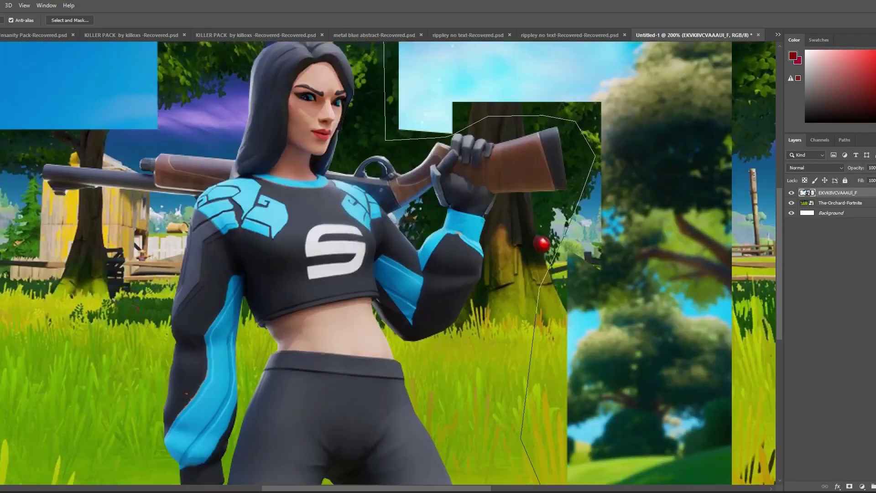
{"action": "scroll", "coordinate": [478, 335], "scroll_direction": "up", "scroll_amount": 3}
{"action": "scroll", "coordinate": [356, 242], "scroll_direction": "down", "scroll_amount": 2}
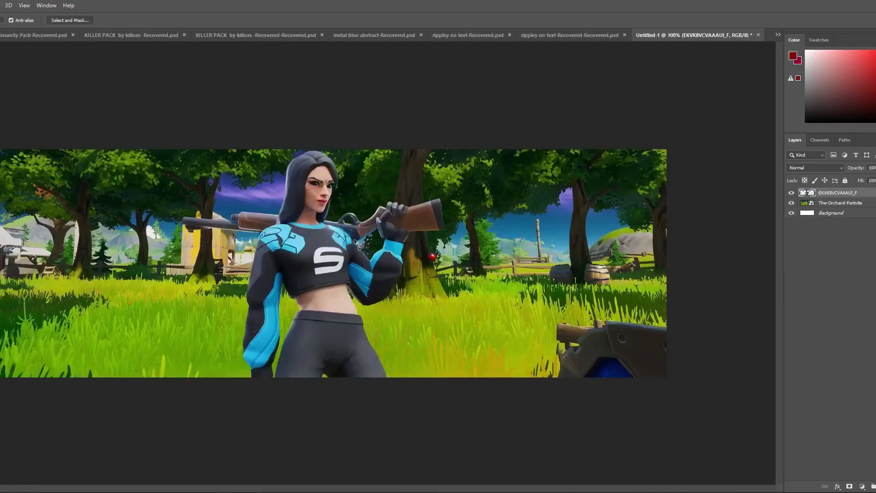
- Move the character to the right side of the banner
{"action": "key", "text": "ctrl+t"}
{"action": "left_click_drag", "start_coordinate": [332, 209], "coordinate": [501, 209]}
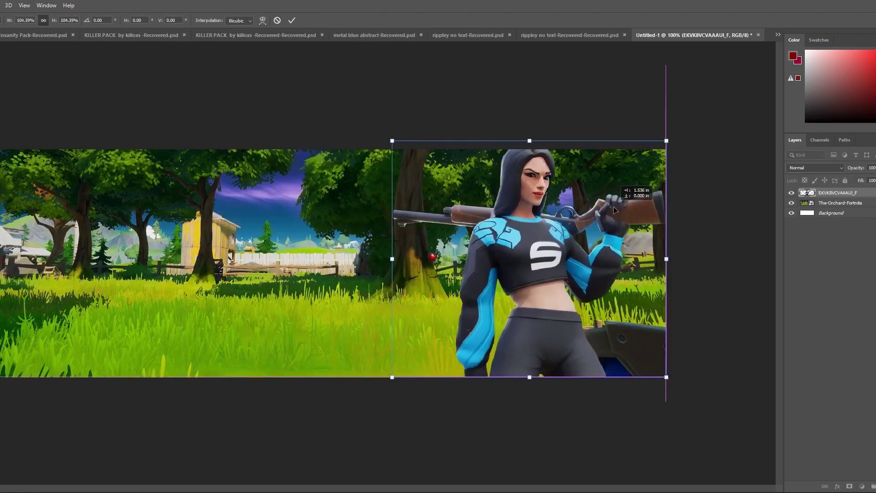
{"action": "key", "text": "Return"}
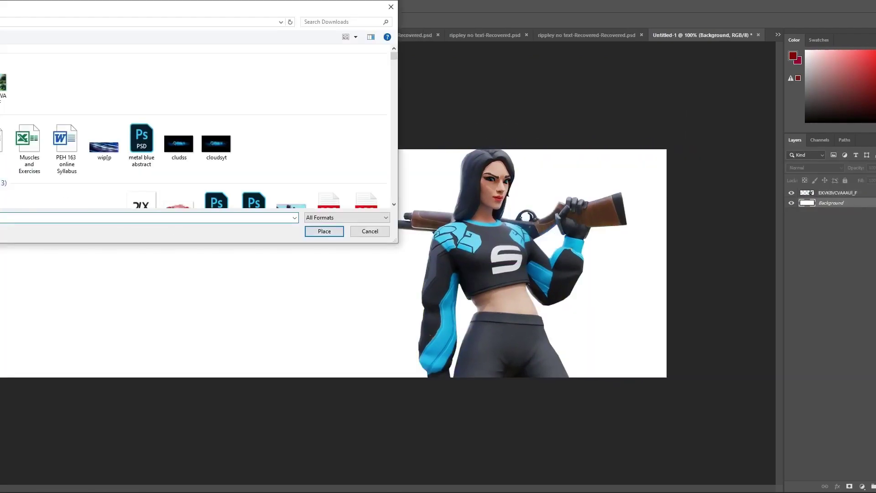
- Rotate the orchard background 180° so it is upside down
{"action": "key", "text": "ctrl+t"}
{"action": "left_click_drag", "start_coordinate": [11, 411], "coordinate": [646, 81]}
{"action": "key", "text": "Return"}
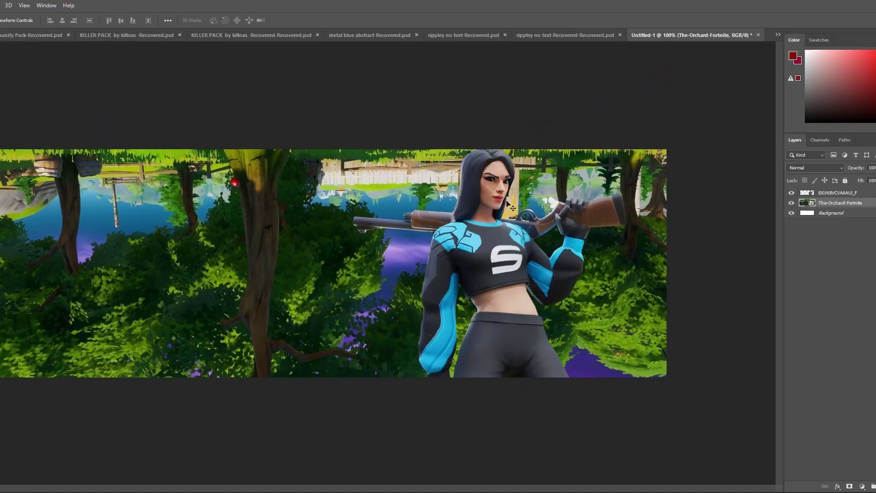
- Desaturate the background with Hue/Saturation and darken it with Brightness/Contrast
{"action": "left_click", "coordinate": [862, 486]}
{"action": "left_click", "coordinate": [867, 398]}
{"action": "left_click", "coordinate": [873, 486]}
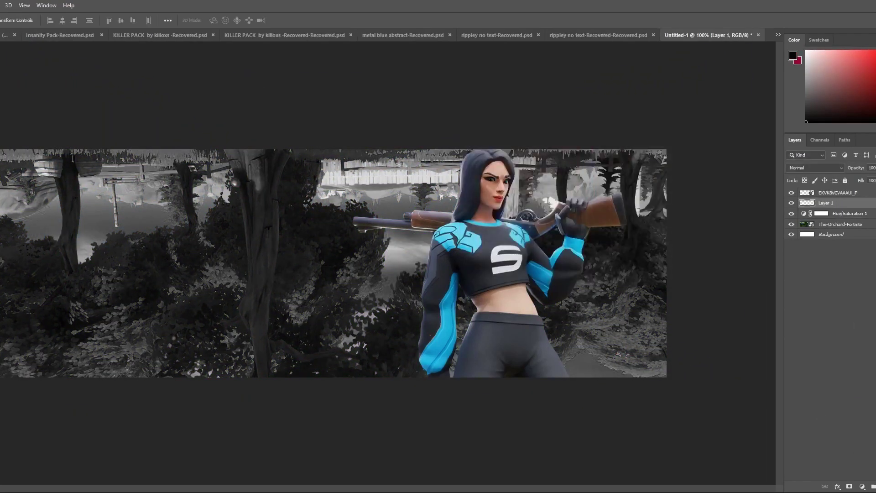
{"action": "key", "text": "b"}
{"action": "left_click", "coordinate": [849, 213]}
{"action": "left_click", "coordinate": [862, 486]}
{"action": "left_click", "coordinate": [867, 356]}
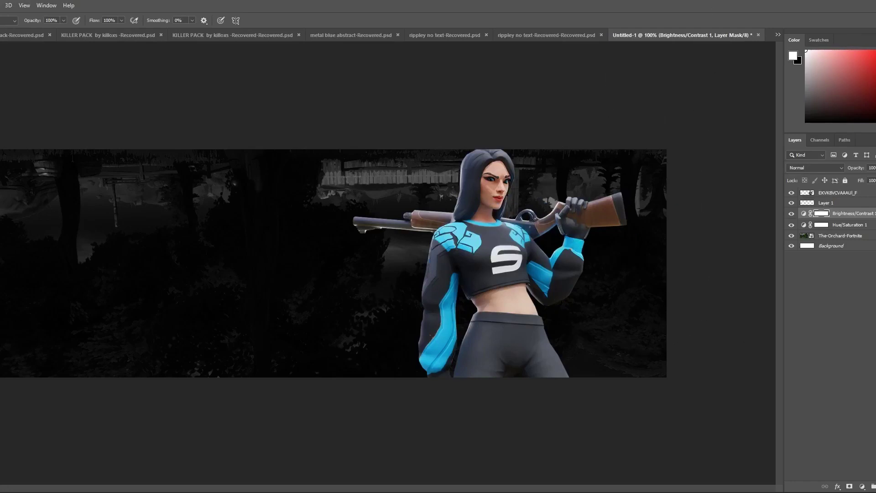
{"action": "key", "text": "alt+bracketright"}
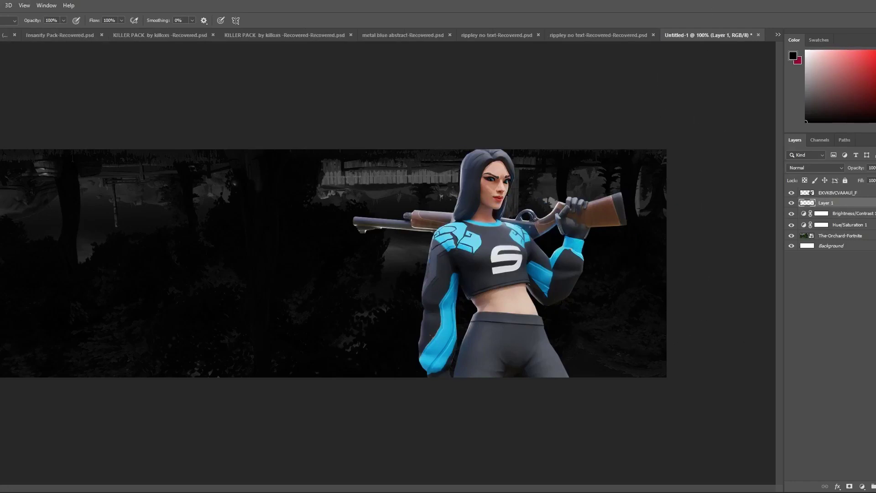
- Duplicate the character, shrink the copy onto the left, and fade it to low opacity
{"action": "key", "text": "alt+bracketright"}
{"action": "key", "text": "ctrl+j"}
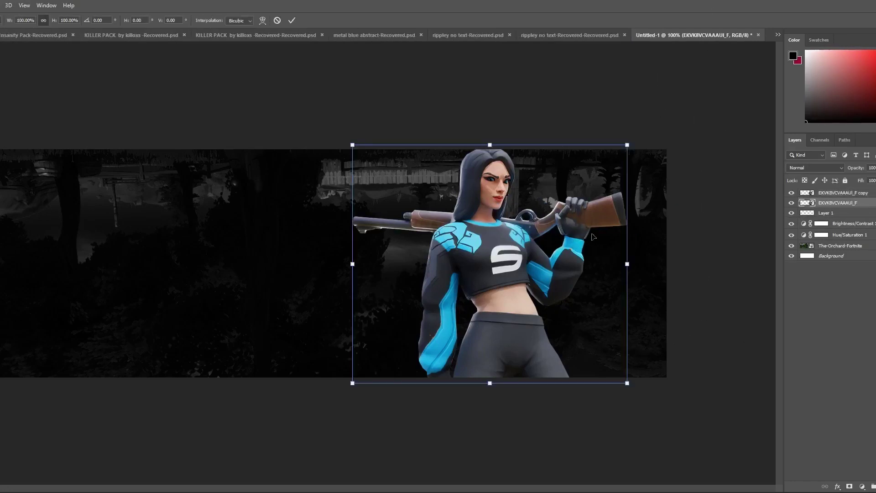
{"action": "key", "text": "ctrl+t"}
{"action": "key", "text": "Return"}
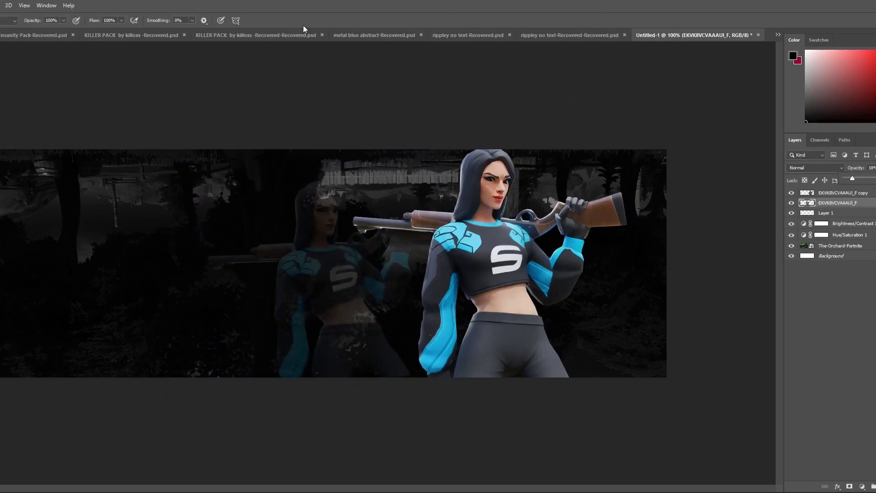
- Bring the blue colour-grade group and a smoke layer in from the KILLER PACK file
{"action": "left_click_drag", "start_coordinate": [297, 36], "coordinate": [533, 37]}
{"action": "key", "text": "ctrl+Tab"}
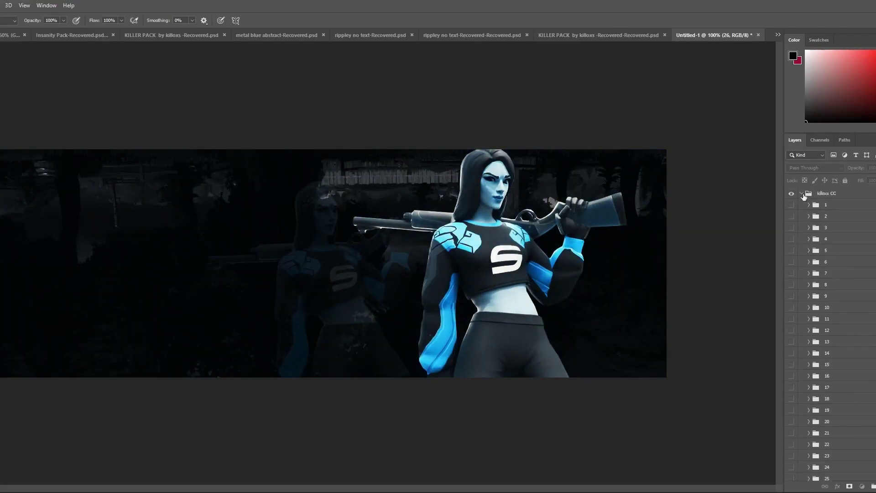
{"action": "mouse_move", "coordinate": [838, 209]}
{"action": "left_mouse_down"}
{"action": "mouse_move", "coordinate": [753, 35]}
{"action": "mouse_move", "coordinate": [806, 306]}
{"action": "left_mouse_up"}
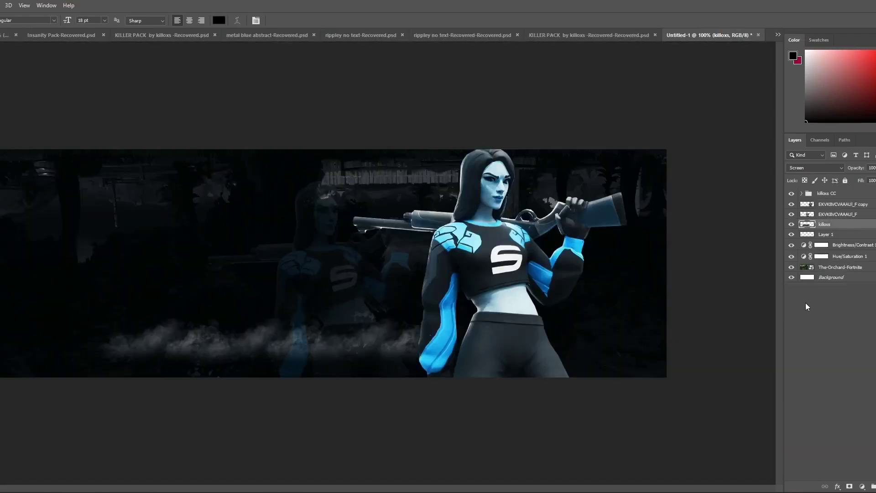
- Scale the smoke to about 231% and move it down to the bottom edge
{"action": "key", "text": "ctrl+t"}
{"action": "left_click_drag", "start_coordinate": [454, 293], "coordinate": [776, 197]}
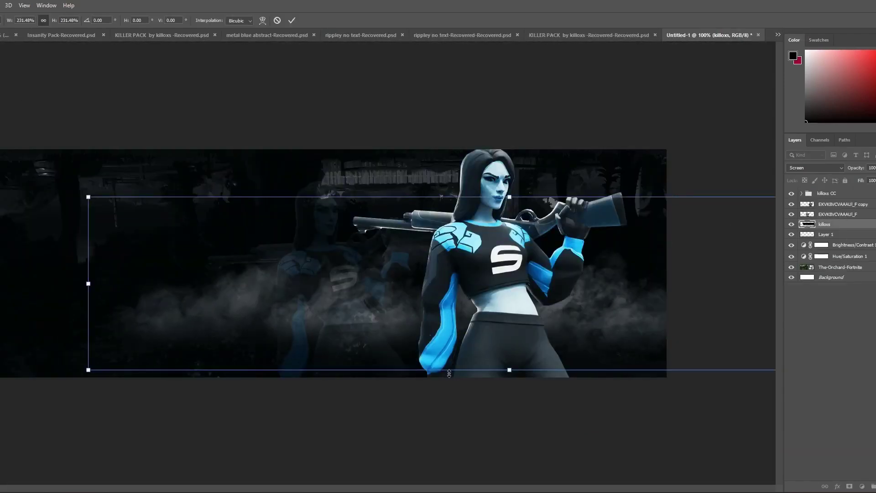
{"action": "left_click_drag", "start_coordinate": [439, 377], "coordinate": [255, 438]}
{"action": "key", "text": "Return"}
- Paint blue along the banner bottom on a clipped layer set to Linear Light
{"action": "key", "text": "t"}
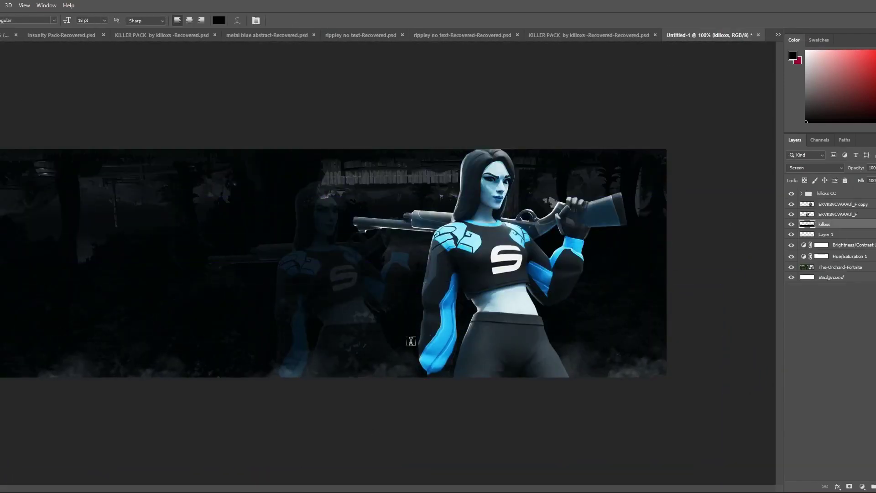
{"action": "key", "text": "ctrl+shift+alt+n"}
{"action": "key", "text": "ctrl+alt+g"}
{"action": "key", "text": "b"}
{"action": "left_click", "coordinate": [793, 56]}
{"action": "left_click", "coordinate": [659, 127]}
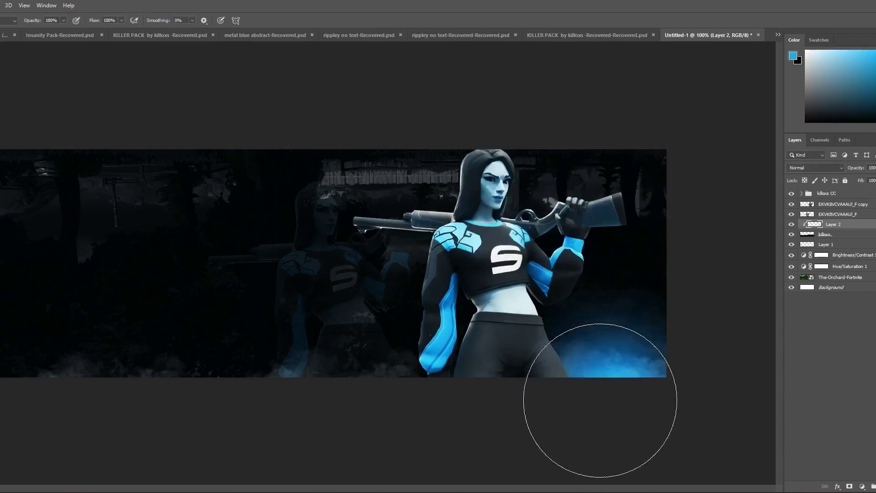
{"action": "left_click_drag", "start_coordinate": [601, 397], "coordinate": [526, 452]}
{"action": "left_click", "coordinate": [816, 167]}
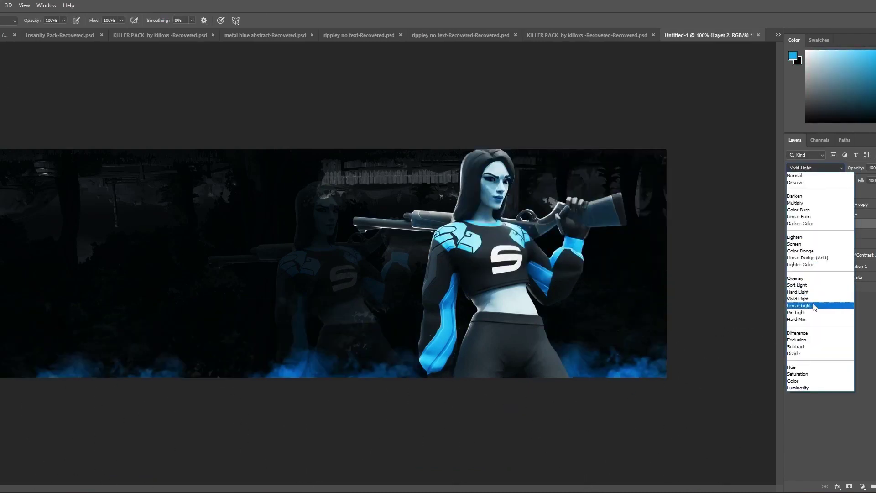
{"action": "left_click", "coordinate": [804, 303]}
- Darken the bottom glow by brushing black on another clipped layer
{"action": "key", "text": "ctrl+shift+alt+n"}
{"action": "key", "text": "ctrl+alt+g"}
{"action": "key", "text": "x"}
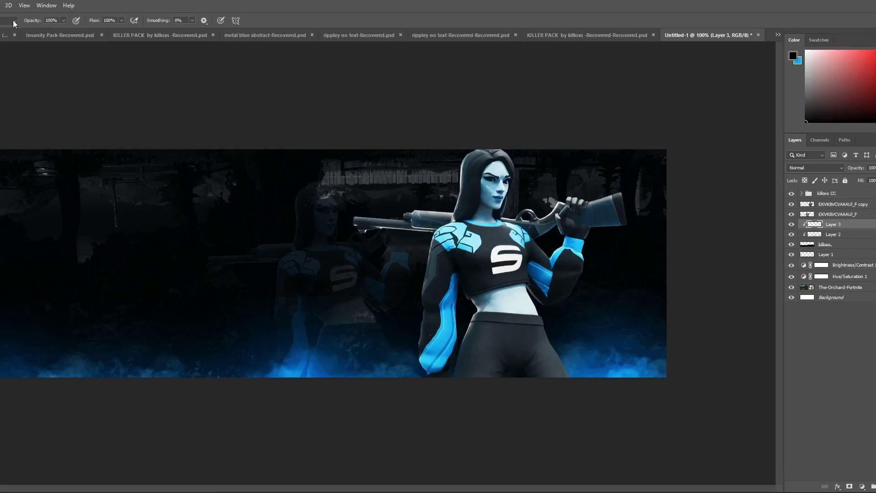
{"action": "left_click_drag", "start_coordinate": [618, 389], "coordinate": [109, 397]}
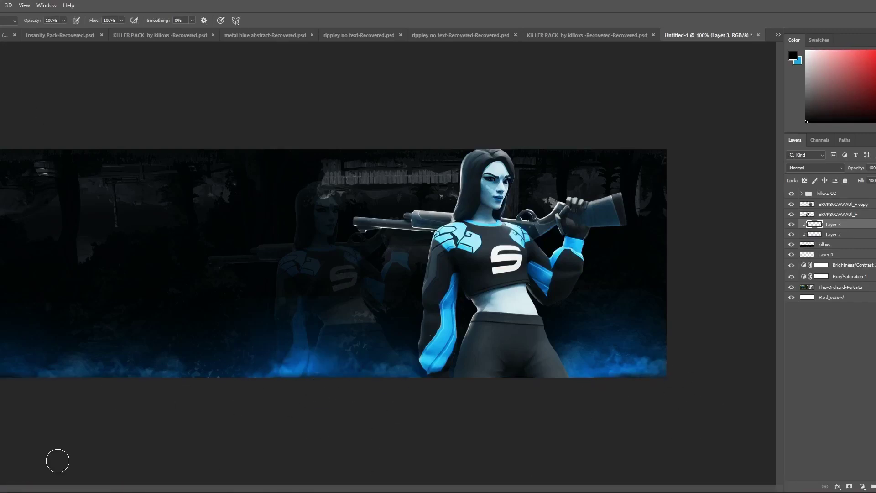
- Dab soft blue across the background on Layer 4, set to Divide at 33% opacity
{"action": "left_click", "coordinate": [834, 265]}
{"action": "key", "text": "ctrl+shift+alt+n"}
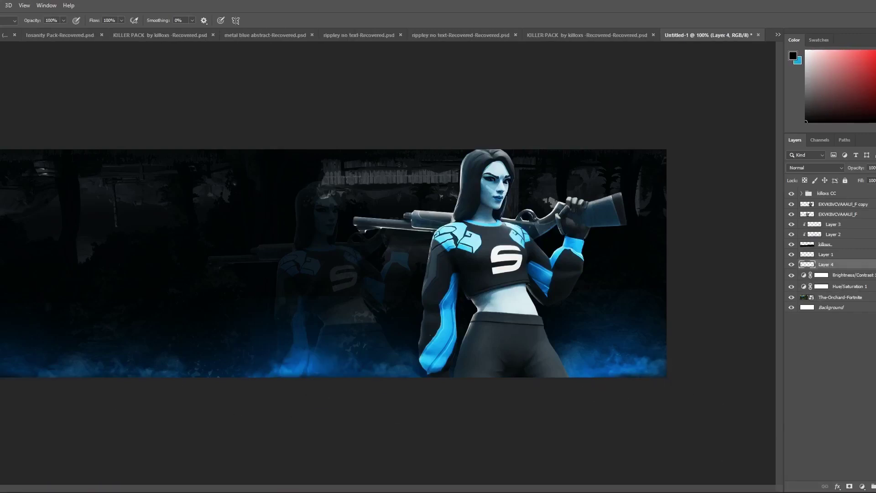
{"action": "key", "text": "x"}
{"action": "left_click", "coordinate": [98, 208]}
{"action": "left_click", "coordinate": [384, 194]}
{"action": "left_click", "coordinate": [82, 308]}
{"action": "left_click", "coordinate": [620, 301]}
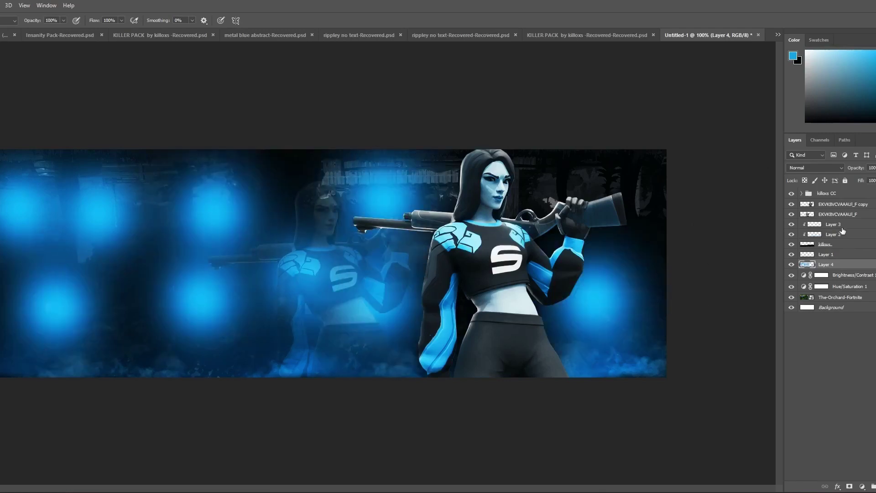
{"action": "left_click", "coordinate": [814, 167]}
{"action": "left_click", "coordinate": [812, 353]}
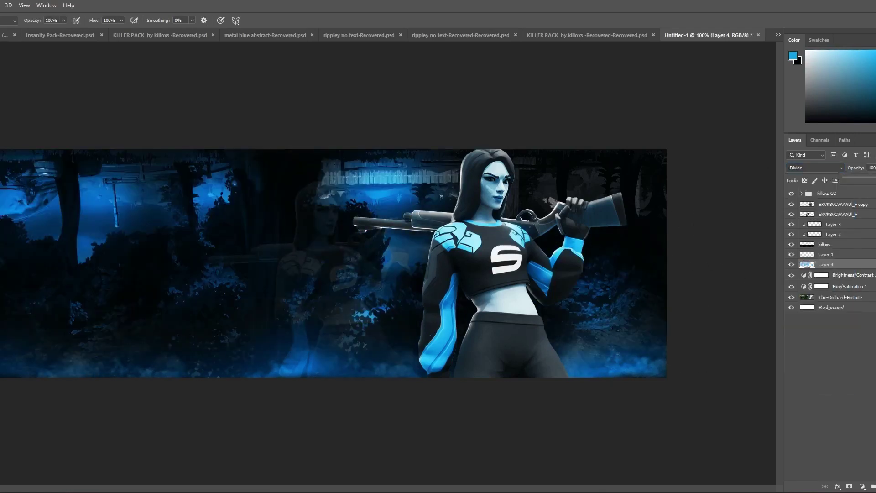
{"action": "left_click_drag", "start_coordinate": [874, 178], "coordinate": [859, 178]}
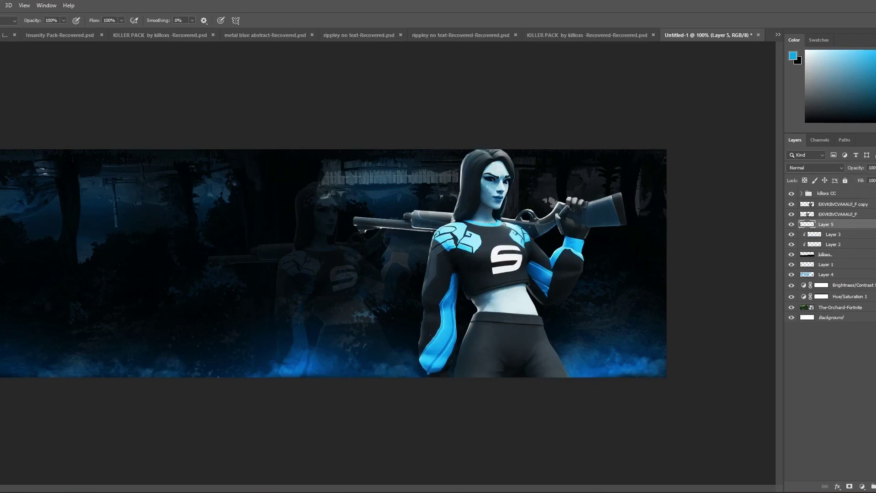
- Pick a smoke layer in the KILLER PACK document and bring it into the banner
{"action": "key", "text": "ctrl+shift+Tab"}
{"action": "left_click", "coordinate": [791, 463]}
{"action": "left_click", "coordinate": [791, 322]}
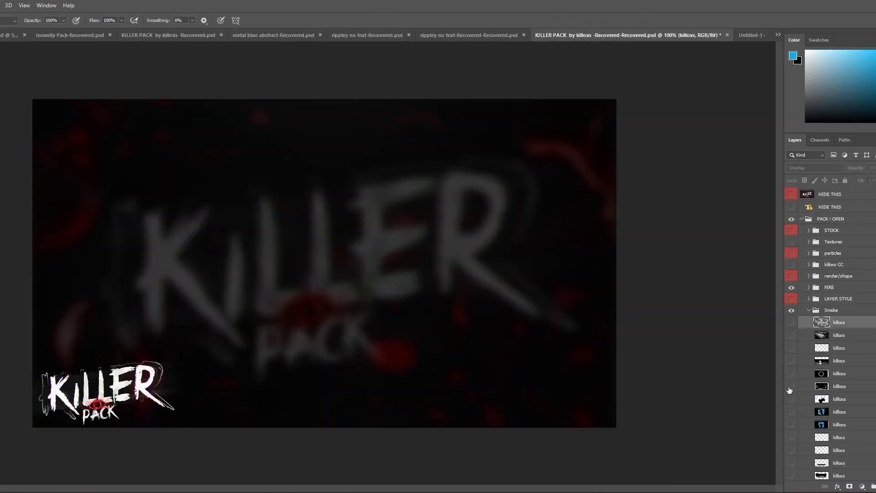
{"action": "scroll", "coordinate": [793, 389], "scroll_direction": "down", "scroll_amount": 1}
{"action": "left_click", "coordinate": [793, 440]}
{"action": "left_click", "coordinate": [793, 424]}
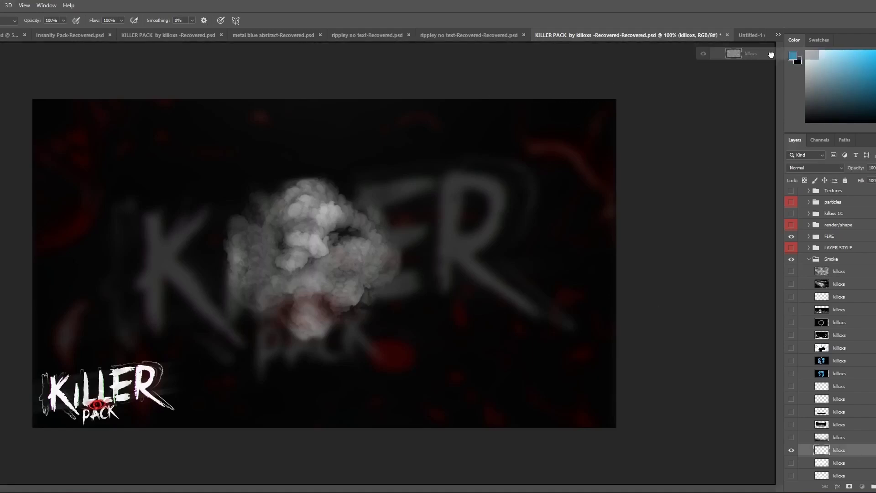
{"action": "key", "text": "ctrl+Tab"}
- Enlarge the smoke, then paint a blue glow around the character on Layer 6
{"action": "key", "text": "ctrl+t"}
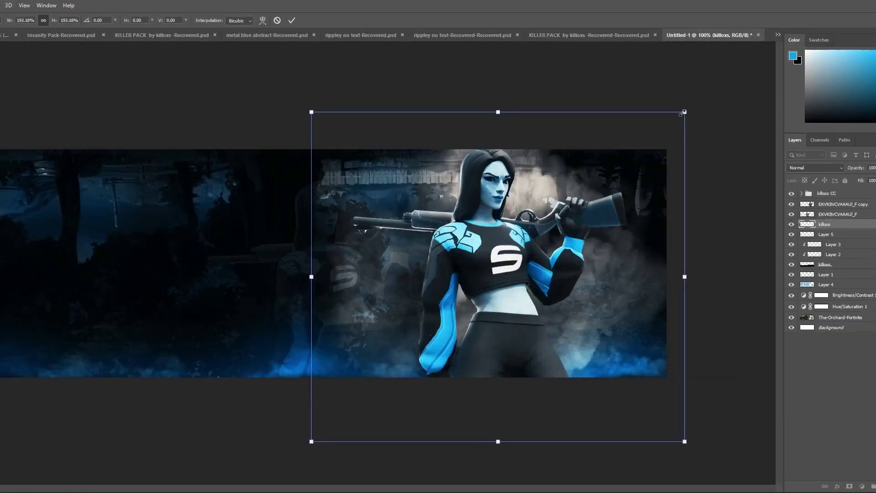
{"action": "key", "text": "Return"}
{"action": "key", "text": "ctrl+alt+g"}
{"action": "key", "text": "b"}
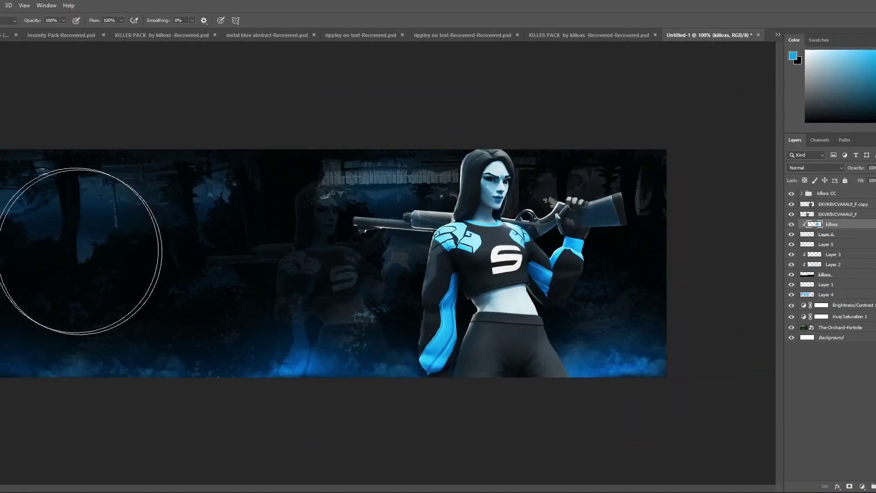
{"action": "left_click", "coordinate": [826, 235]}
{"action": "mouse_move", "coordinate": [417, 299]}
{"action": "left_mouse_down"}
{"action": "mouse_move", "coordinate": [479, 293]}
{"action": "mouse_move", "coordinate": [630, 319]}
{"action": "left_mouse_up"}
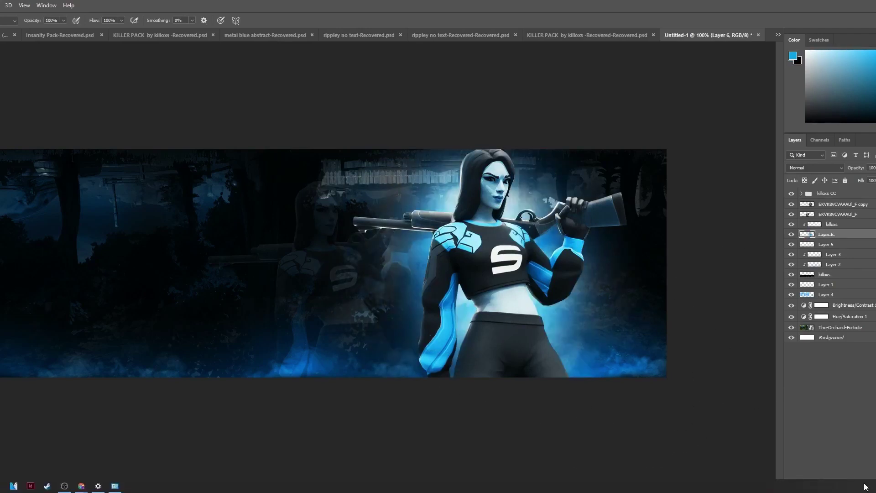
- Place the space-dust PNG and position it over the character
{"action": "left_click", "coordinate": [549, 36]}
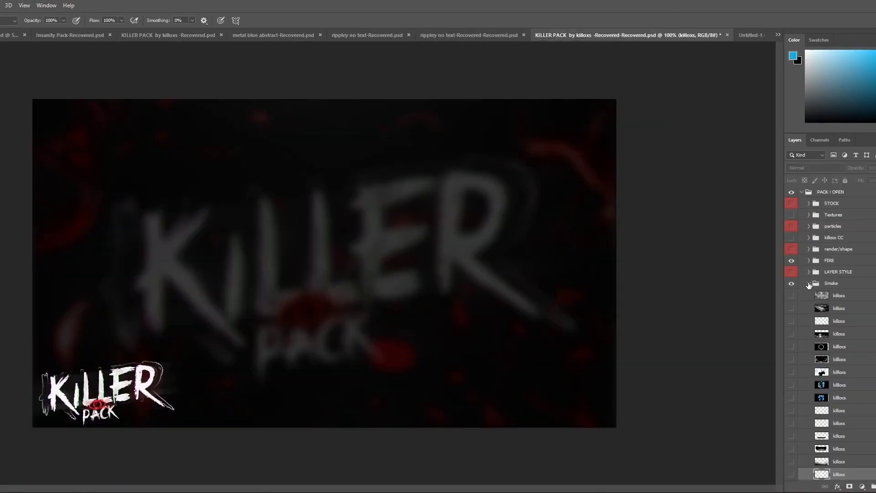
{"action": "key", "text": "ctrl+Tab"}
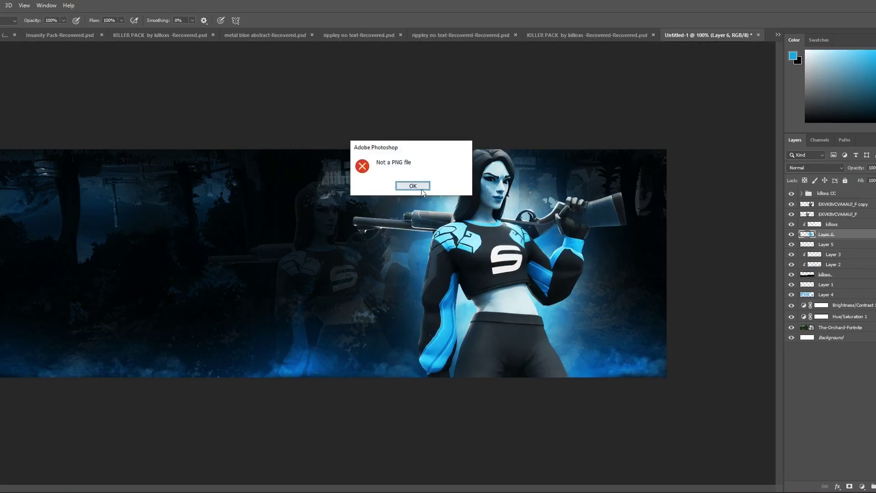
{"action": "key", "text": "Return"}
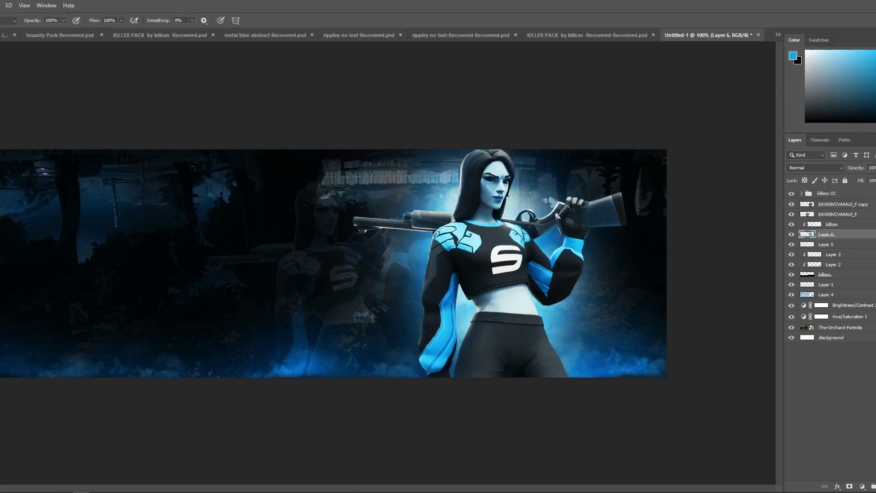
{"action": "left_click_drag", "start_coordinate": [330, 262], "coordinate": [482, 262]}
{"action": "key", "text": "Return"}
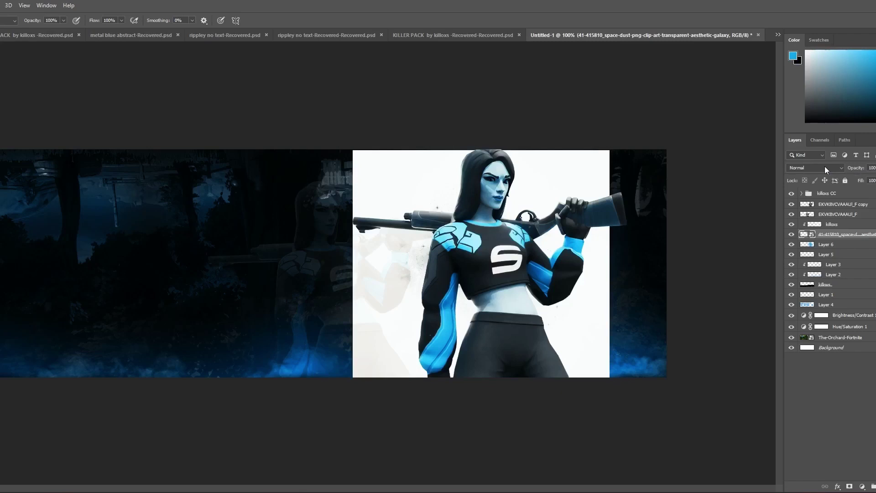
- Set the space dust to Divide blending and enlarge it to spread around the character
{"action": "left_click", "coordinate": [825, 168]}
{"action": "left_click", "coordinate": [824, 350]}
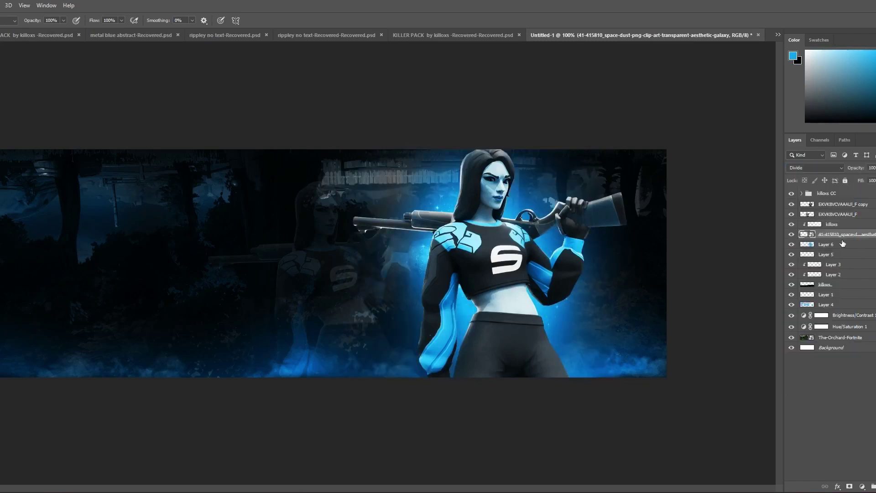
{"action": "key", "text": "ctrl+t"}
{"action": "left_click_drag", "start_coordinate": [626, 144], "coordinate": [675, 98]}
{"action": "key", "text": "Return"}
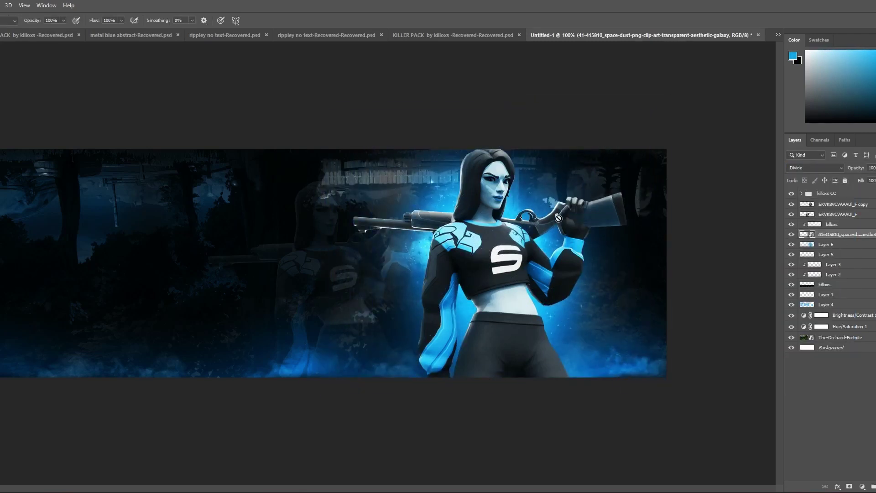
- Add an empty Layer 7 and set the painting colour to white
{"action": "left_click", "coordinate": [838, 214]}
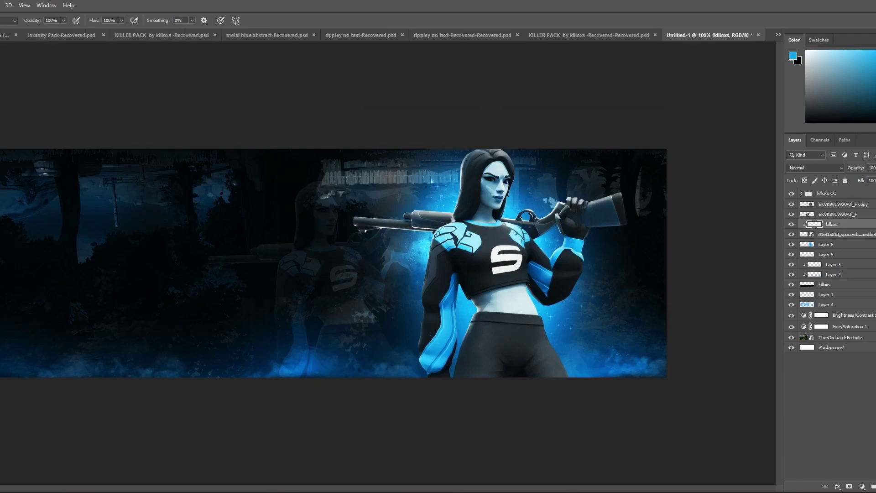
{"action": "key", "text": "ctrl+shift+alt+n"}
{"action": "left_click", "coordinate": [793, 56]}
{"action": "left_click", "coordinate": [673, 121]}
- Brush a soft white rim light along the gun, hand and shoulders on Layer 7
{"action": "scroll", "coordinate": [464, 211], "scroll_direction": "up", "scroll_amount": 3}
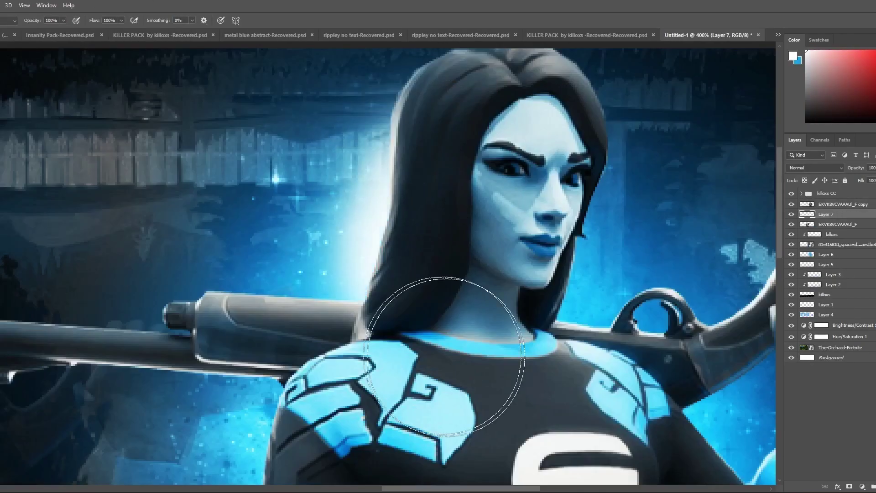
{"action": "scroll", "coordinate": [465, 219], "scroll_direction": "down", "scroll_amount": 2}
{"action": "scroll", "coordinate": [499, 402], "scroll_direction": "down", "scroll_amount": 3}
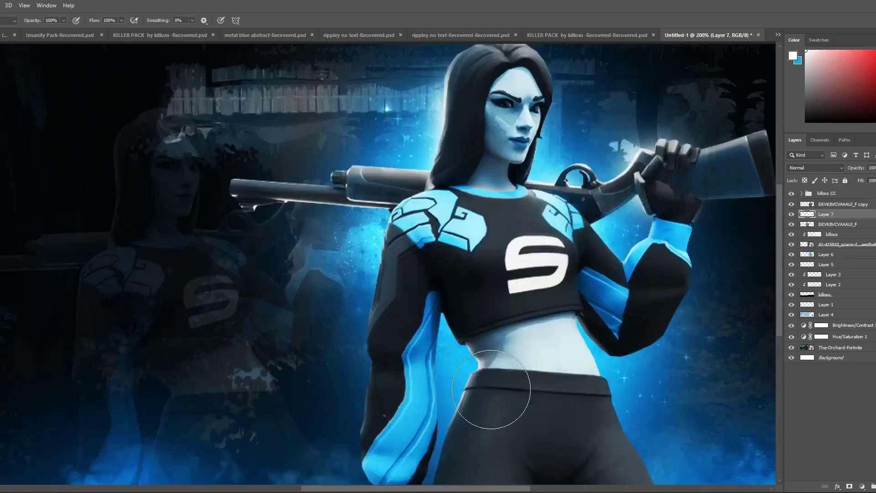
{"action": "scroll", "coordinate": [394, 384], "scroll_direction": "down", "scroll_amount": 1}
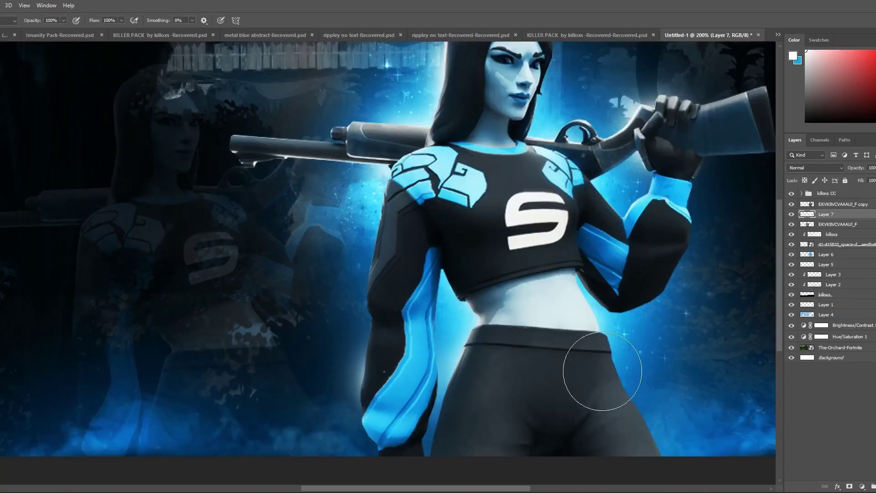
{"action": "scroll", "coordinate": [596, 371], "scroll_direction": "up", "scroll_amount": 1}
{"action": "left_click_drag", "start_coordinate": [730, 135], "coordinate": [650, 145]}
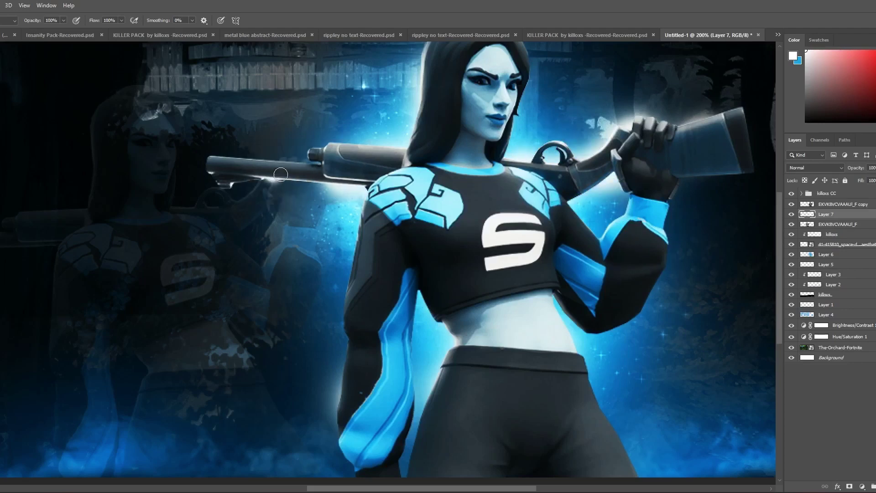
{"action": "scroll", "coordinate": [228, 176], "scroll_direction": "down", "scroll_amount": 3}
{"action": "scroll", "coordinate": [256, 175], "scroll_direction": "up", "scroll_amount": 5}
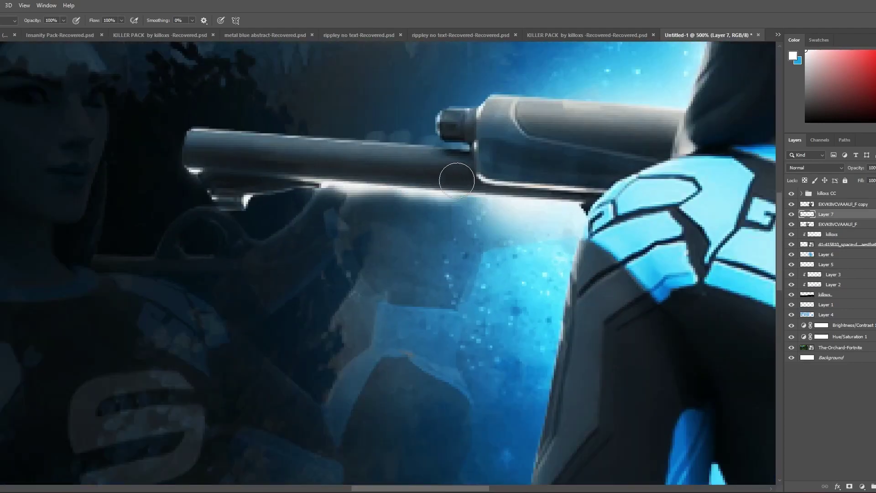
- Erase the excess white glow from the gun barrel
{"action": "key", "text": "e"}
{"action": "scroll", "coordinate": [397, 238], "scroll_direction": "down", "scroll_amount": 3}
{"action": "scroll", "coordinate": [397, 238], "scroll_direction": "down", "scroll_amount": 1}
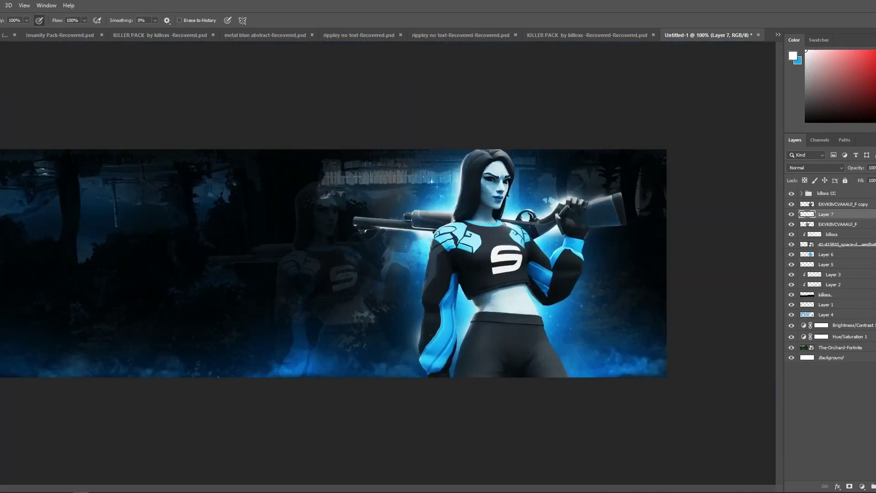
- Copy the light layer from the Insanity Pack document into the banner
{"action": "key", "text": "v"}
{"action": "key", "text": "ctrl+shift+Tab"}
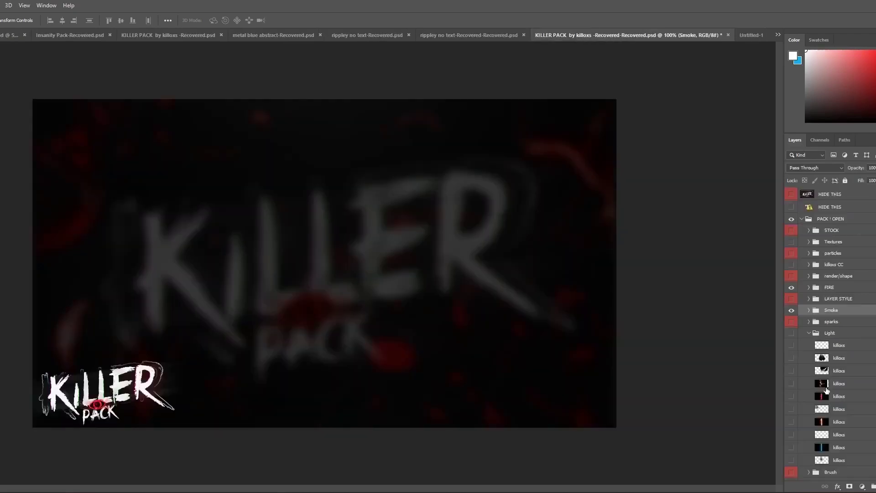
{"action": "left_click", "coordinate": [809, 333]}
{"action": "left_click", "coordinate": [791, 321]}
{"action": "left_click_drag", "start_coordinate": [70, 36], "coordinate": [684, 38]}
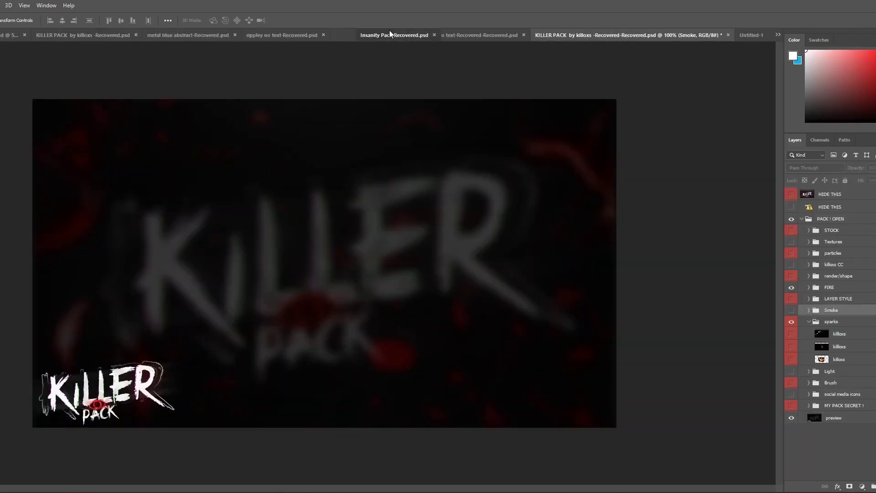
{"action": "left_click", "coordinate": [684, 39]}
{"action": "left_click_drag", "start_coordinate": [822, 314], "coordinate": [423, 196]}
- Clip the Insanity light overlay to the layer below and resize it on the canvas
{"action": "left_click_drag", "start_coordinate": [860, 227], "coordinate": [858, 226]}
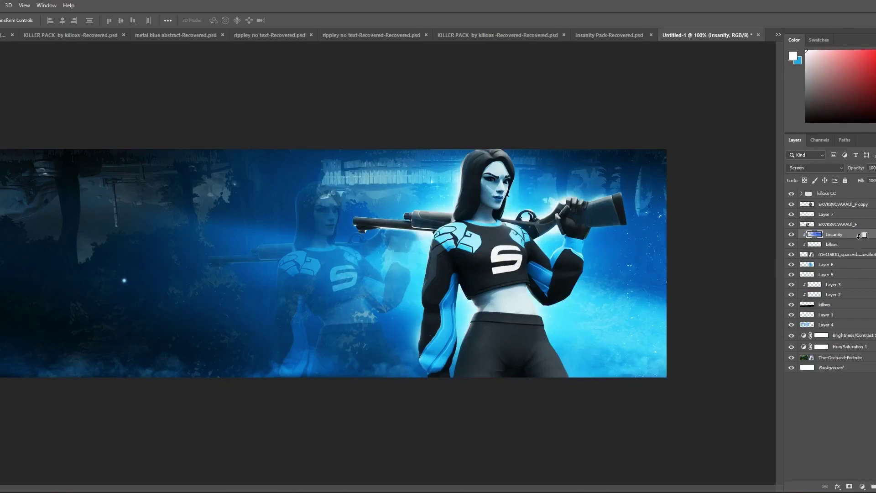
{"action": "left_click", "coordinate": [852, 228], "text": "alt"}
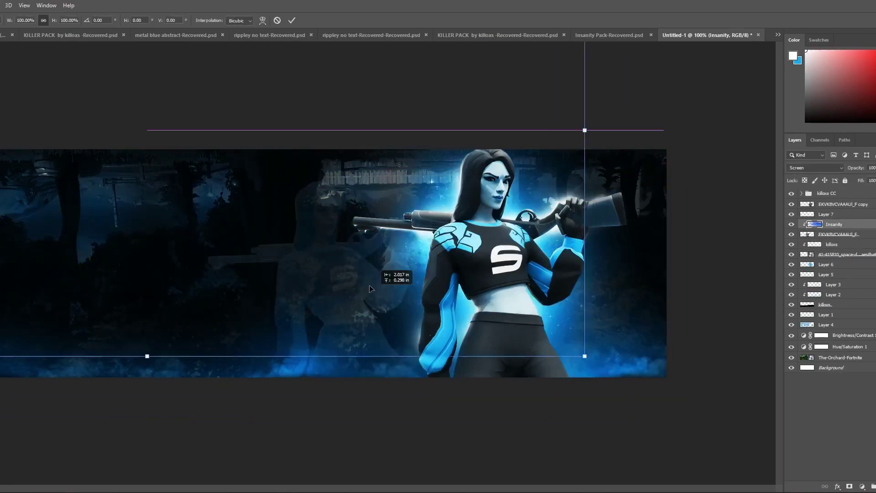
{"action": "left_click_drag", "start_coordinate": [391, 273], "coordinate": [665, 238]}
{"action": "key", "text": "Return"}
- Move the Insanity layer lower in the stack and enlarge it across the banner
{"action": "mouse_move", "coordinate": [834, 224]}
{"action": "left_mouse_down"}
{"action": "mouse_move", "coordinate": [825, 218]}
{"action": "mouse_move", "coordinate": [825, 320]}
{"action": "left_mouse_up"}
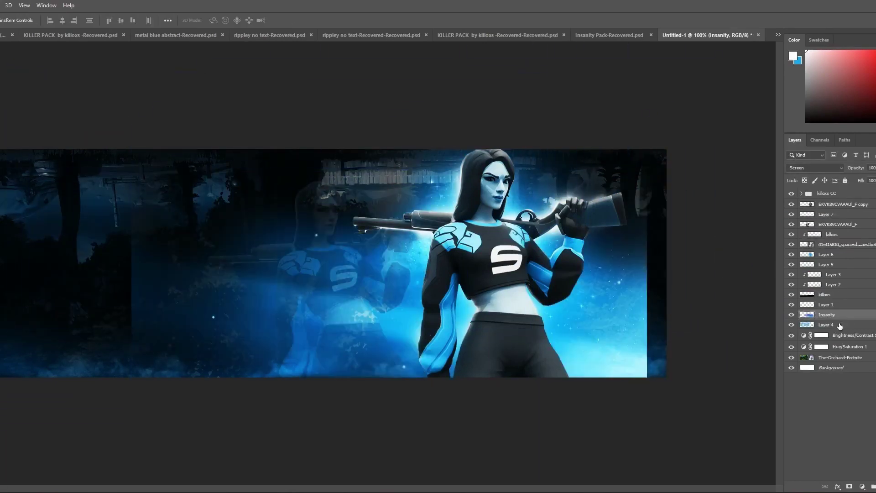
{"action": "key", "text": "ctrl+t"}
{"action": "left_click_drag", "start_coordinate": [224, 202], "coordinate": [306, 251]}
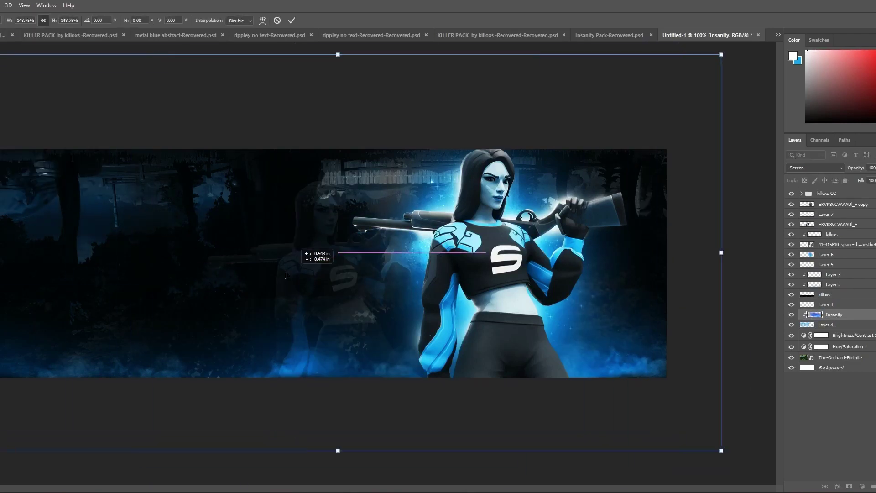
{"action": "key", "text": "Return"}
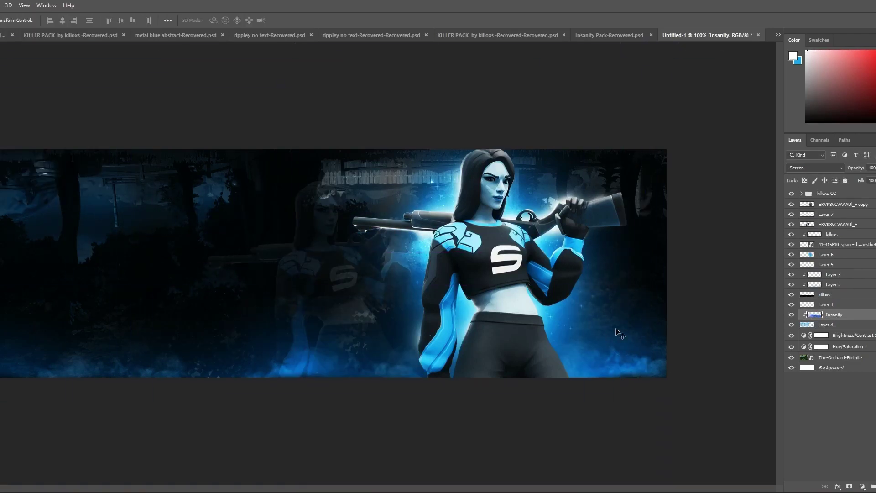
- Paint a soft white glow on the face, gun and hips on clipped Layer 8, blended Soft Light
{"action": "left_click", "coordinate": [835, 204]}
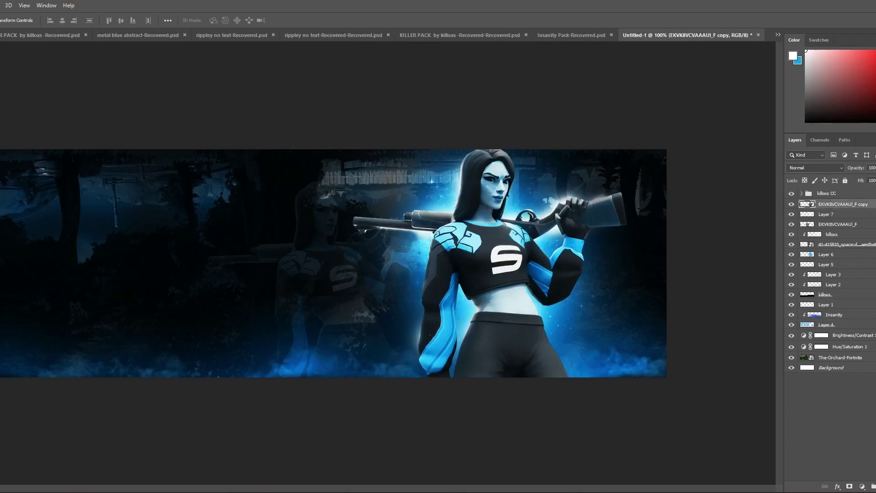
{"action": "key", "text": "ctrl+shift+alt+n"}
{"action": "key", "text": "ctrl+alt+g"}
{"action": "key", "text": "b"}
{"action": "left_click", "coordinate": [481, 215]}
{"action": "left_click", "coordinate": [549, 219]}
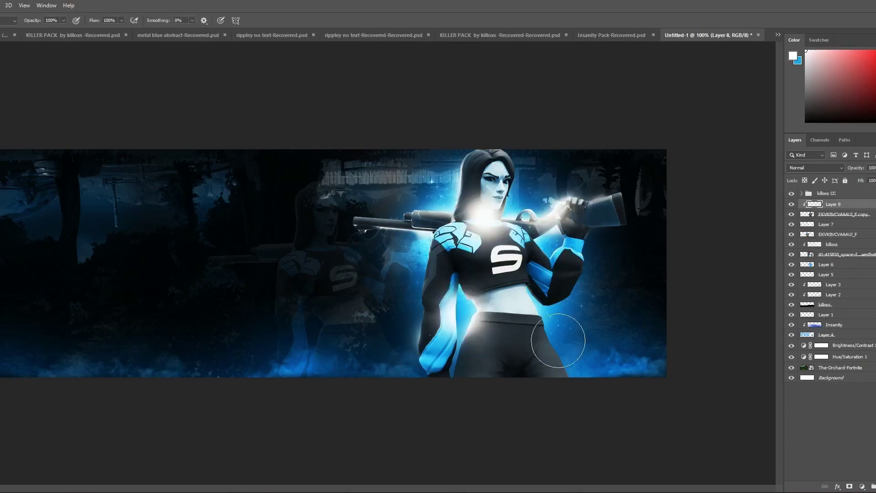
{"action": "left_click", "coordinate": [464, 315]}
{"action": "left_click", "coordinate": [421, 244]}
{"action": "left_click", "coordinate": [815, 168]}
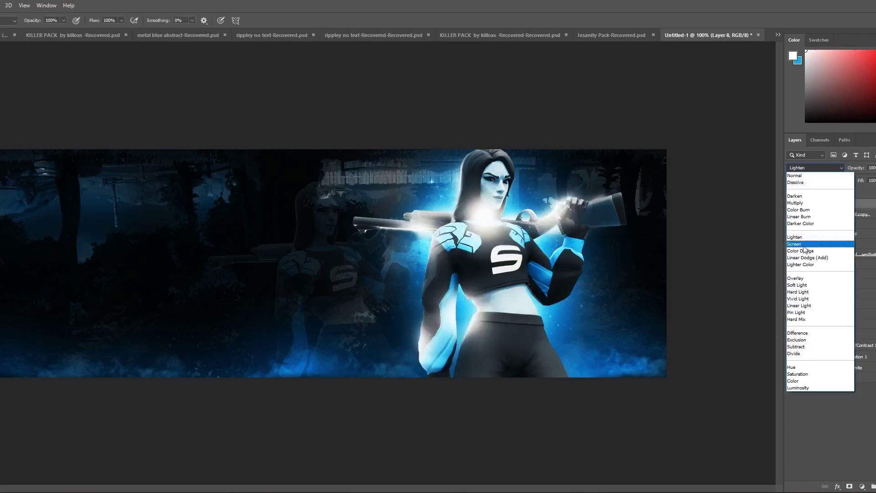
{"action": "left_click", "coordinate": [797, 285]}
{"action": "left_click", "coordinate": [792, 205]}
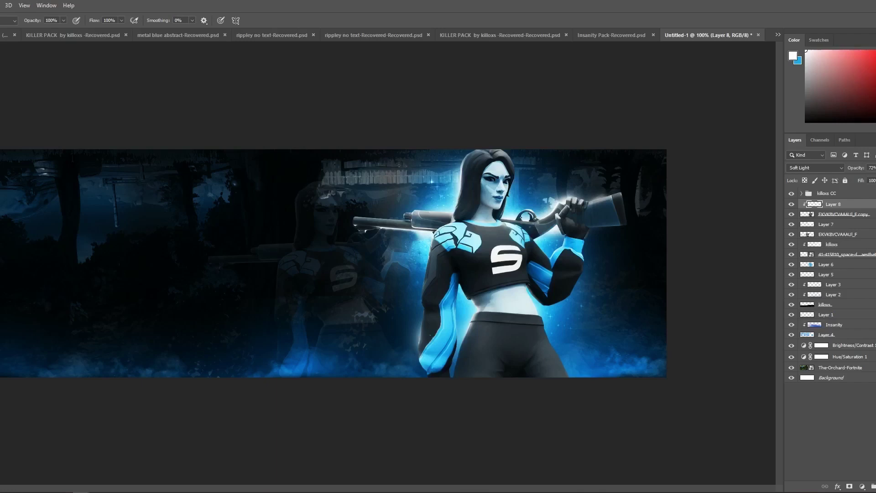
- Add a bold MILES title on the banner's left and enlarge it
{"action": "left_click", "coordinate": [826, 275]}
{"action": "key", "text": "t"}
{"action": "left_click", "coordinate": [137, 258]}
{"action": "key", "text": "BackSpace"}
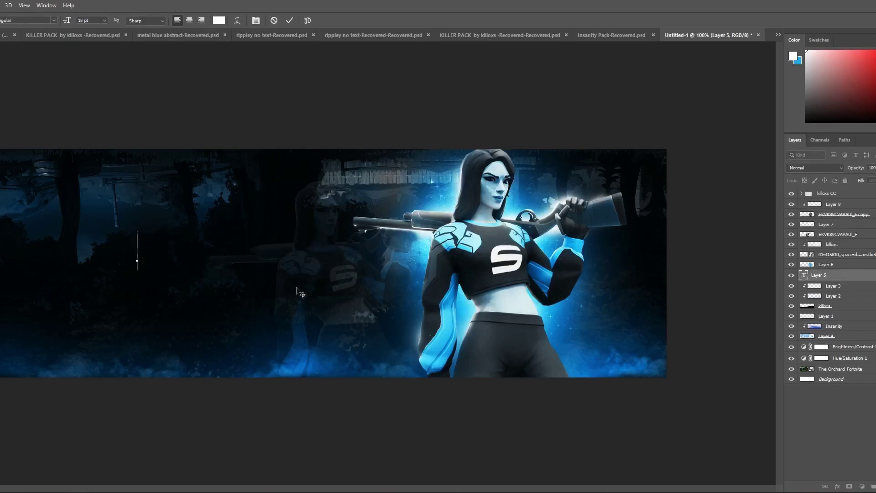
{"action": "type", "text": "MILES"}
{"action": "key", "text": "ctrl+a"}
{"action": "left_click", "coordinate": [2, 20]}
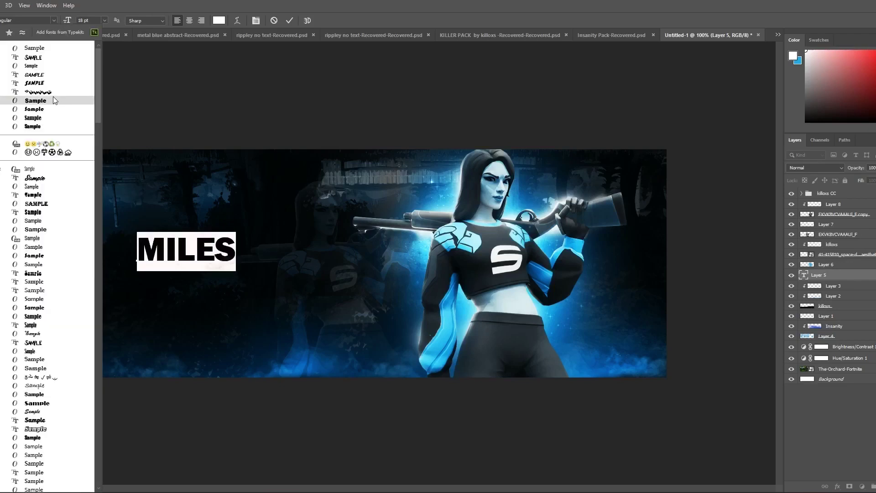
{"action": "left_click", "coordinate": [55, 130]}
{"action": "key", "text": "ctrl+t"}
{"action": "left_click_drag", "start_coordinate": [208, 231], "coordinate": [377, 137]}
{"action": "left_click_drag", "start_coordinate": [264, 254], "coordinate": [273, 254]}
{"action": "key", "text": "Return"}
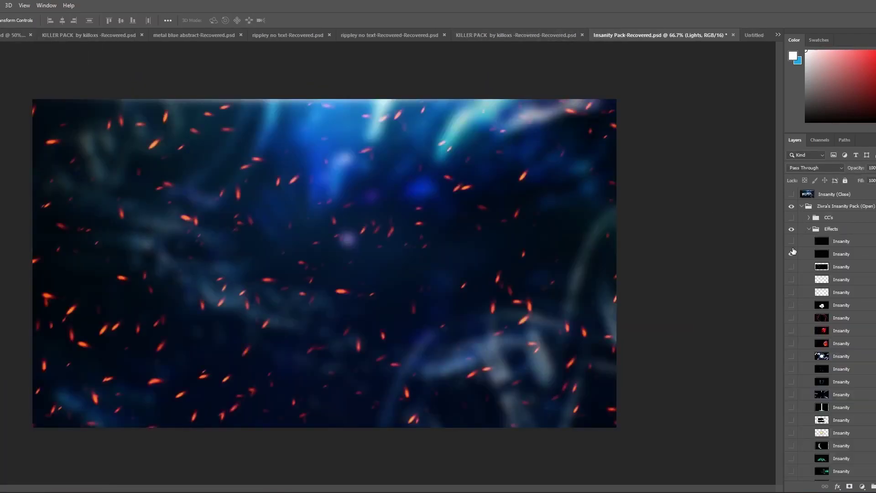
- Bring the Insanity particle layer into the banner above Layer 6 and duplicate it
{"action": "left_click", "coordinate": [791, 254]}
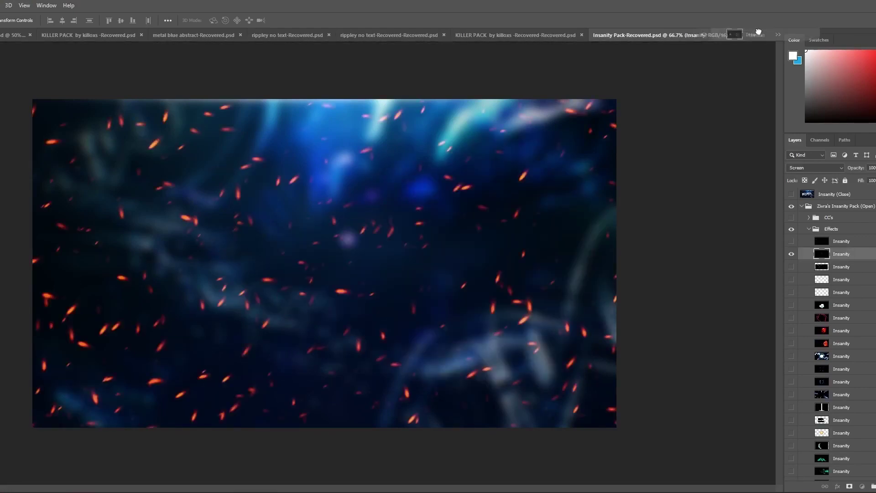
{"action": "left_click_drag", "start_coordinate": [822, 254], "coordinate": [440, 194]}
{"action": "left_click_drag", "start_coordinate": [817, 274], "coordinate": [817, 263]}
{"action": "key", "text": "ctrl+t"}
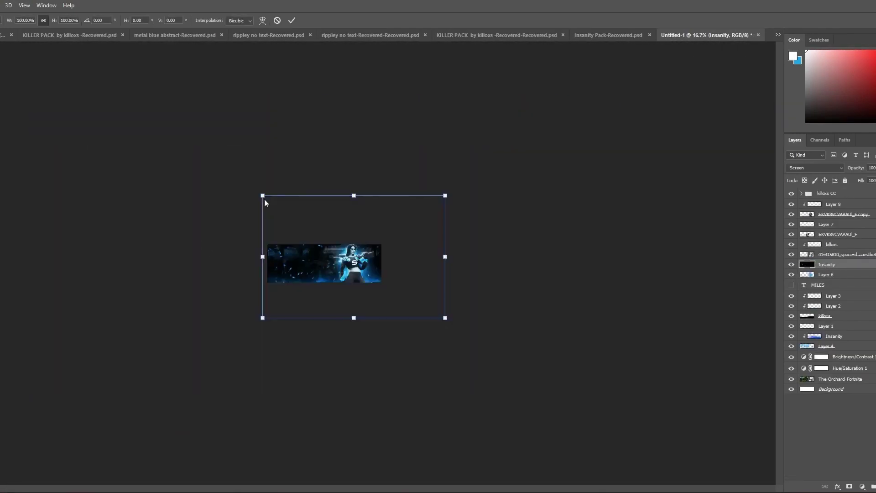
{"action": "key", "text": "Return"}
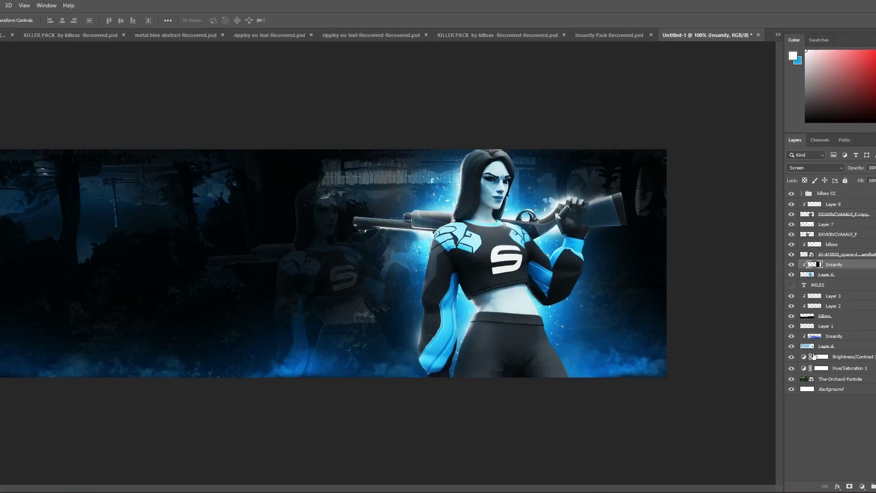
{"action": "key", "text": "ctrl+t"}
{"action": "key", "text": "Return"}
{"action": "key", "text": "e"}
{"action": "key", "text": "ctrl+j"}
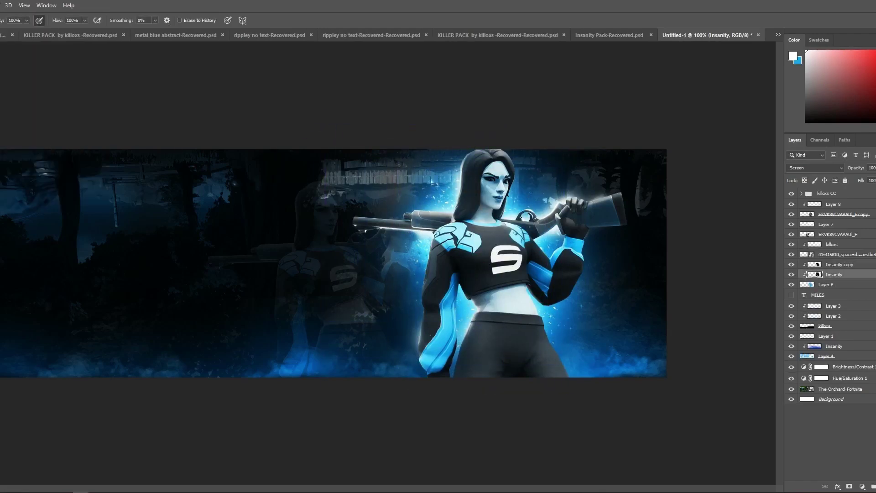
- Shade the midriff and torso with black on a new clipped Layer 9
{"action": "left_click", "coordinate": [827, 204]}
{"action": "key", "text": "ctrl+shift+alt+n"}
{"action": "left_click", "coordinate": [793, 56]}
{"action": "type", "text": "000000"}
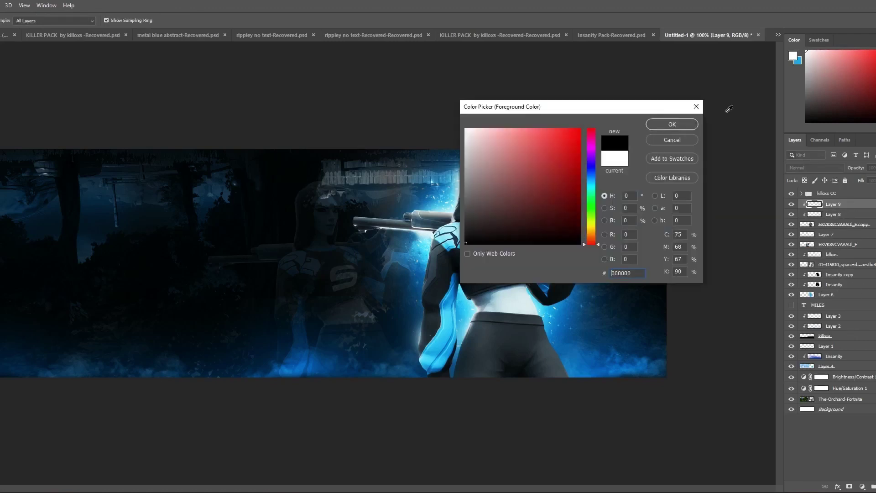
{"action": "key", "text": "Return"}
{"action": "key", "text": "b"}
{"action": "left_click_drag", "start_coordinate": [480, 375], "coordinate": [597, 248]}
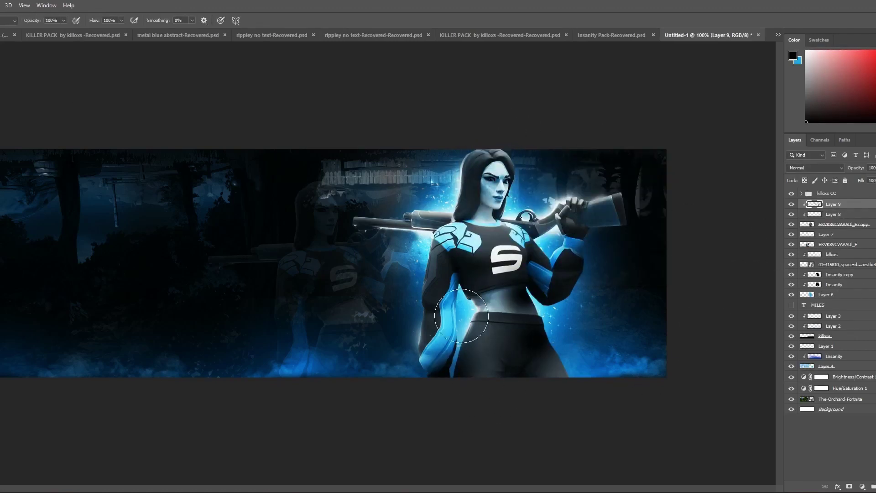
{"action": "left_click_drag", "start_coordinate": [411, 221], "coordinate": [617, 296]}
- Blend the torso shading as Overlay, then orbit and render the 3D MILES text
{"action": "left_click", "coordinate": [815, 167]}
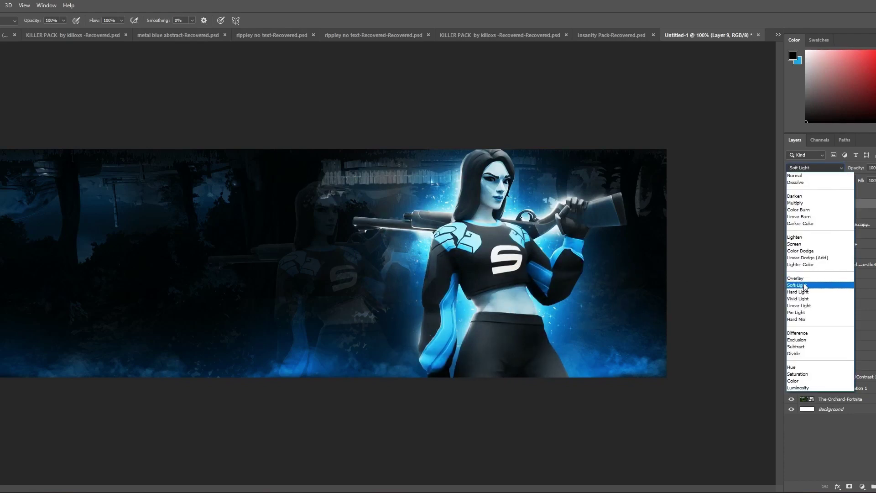
{"action": "left_click", "coordinate": [809, 276]}
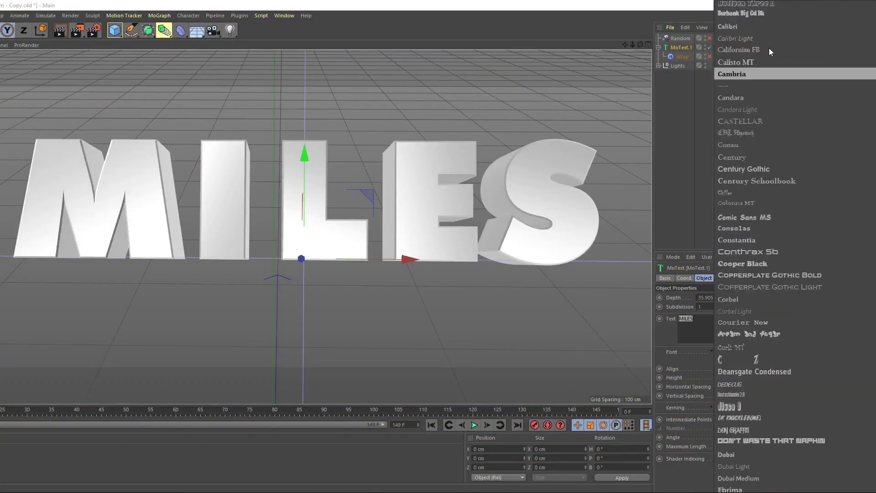
{"action": "left_click_drag", "start_coordinate": [88, 223], "coordinate": [319, 112]}
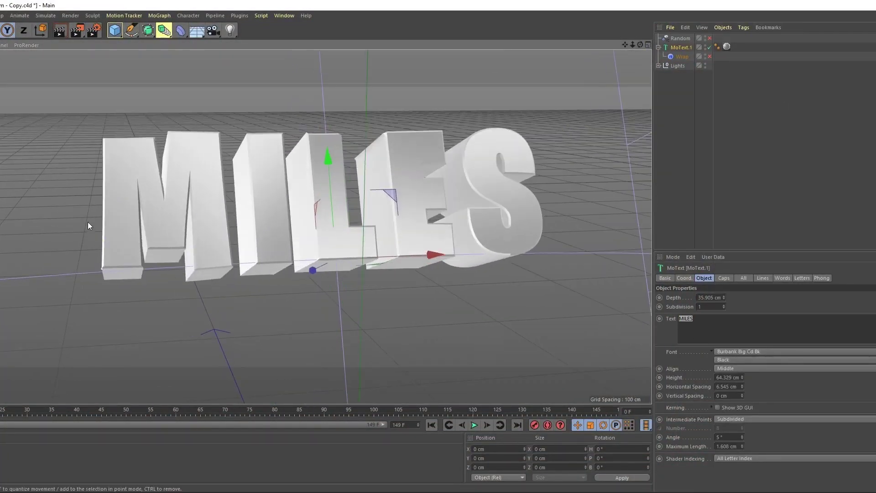
{"action": "left_click", "coordinate": [77, 30]}
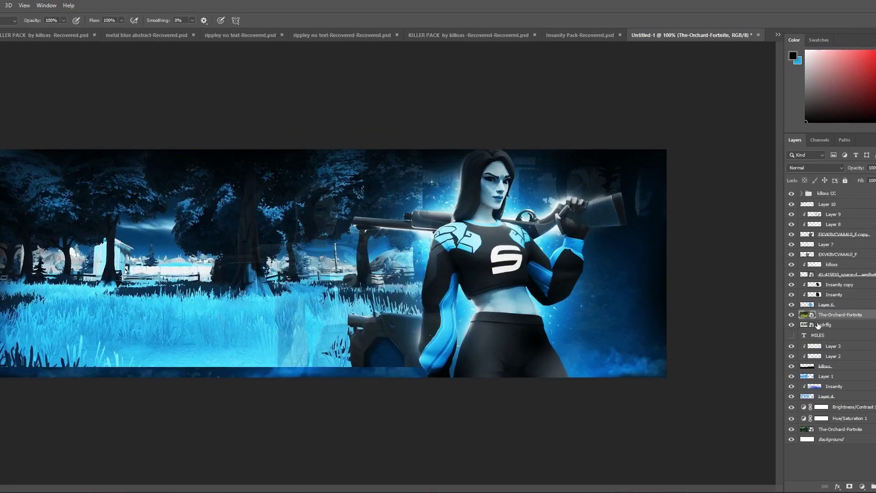
- Add a Photo Filter adjustment tinting the MILES lettering blue
{"action": "left_click", "coordinate": [816, 167]}
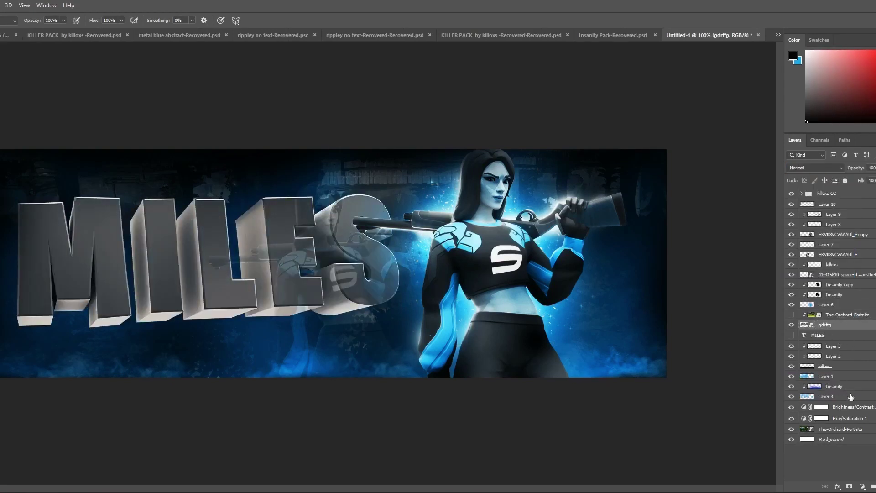
{"action": "left_click", "coordinate": [862, 486]}
{"action": "left_click", "coordinate": [869, 425]}
{"action": "left_click", "coordinate": [671, 121]}
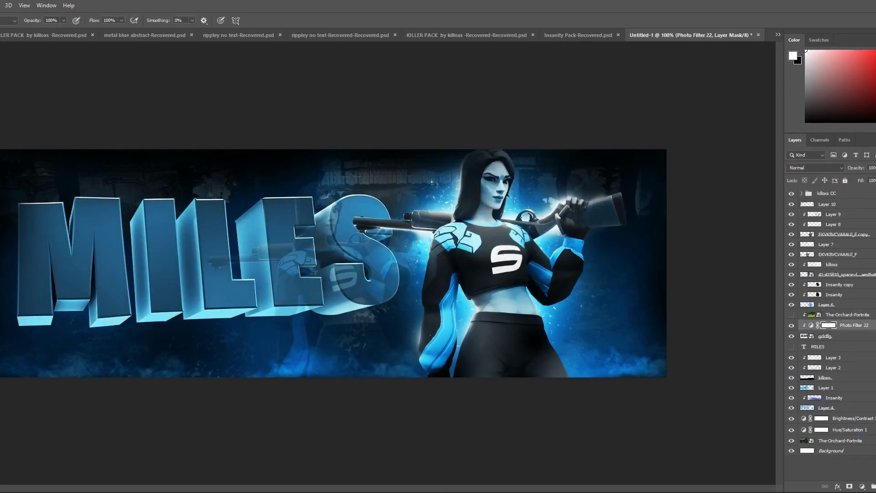
- Show The-Orchard-Fortnite layer and blend it as Lighter Color
{"action": "left_click", "coordinate": [791, 314]}
{"action": "left_click", "coordinate": [848, 315]}
{"action": "left_click", "coordinate": [815, 168]}
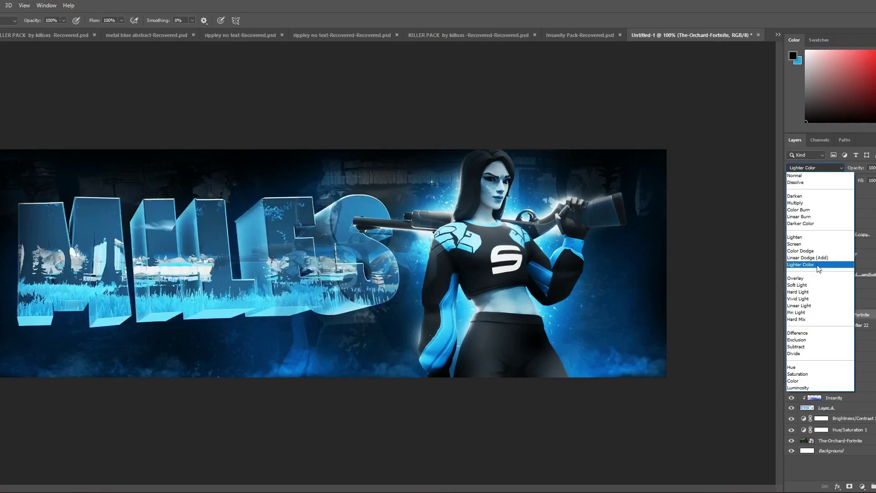
{"action": "left_click", "coordinate": [817, 265]}
- Trace a polygonal lasso selection along a letter edge over the Orchard image
{"action": "key", "text": "e"}
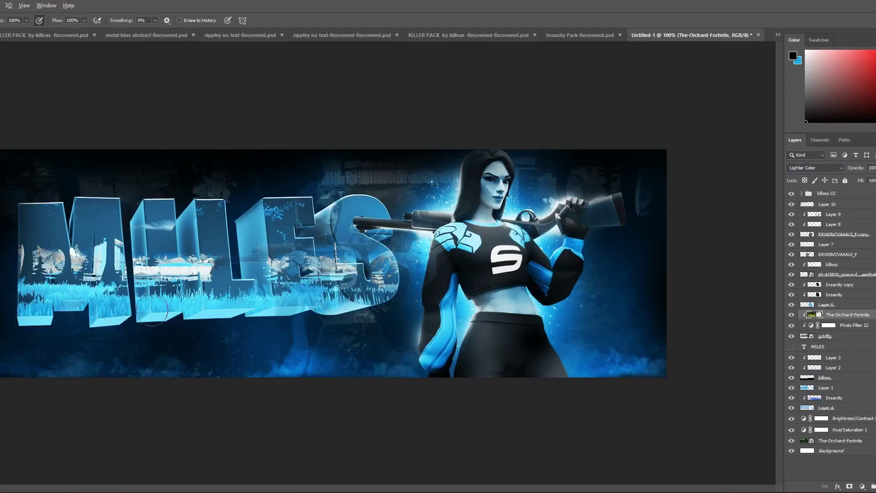
{"action": "scroll", "coordinate": [152, 310], "scroll_direction": "up", "scroll_amount": 3}
{"action": "key", "text": "l"}
{"action": "scroll", "coordinate": [149, 315], "scroll_direction": "up", "scroll_amount": 2}
{"action": "left_click", "coordinate": [125, 70]}
{"action": "left_click", "coordinate": [79, 132]}
{"action": "left_click", "coordinate": [96, 458]}
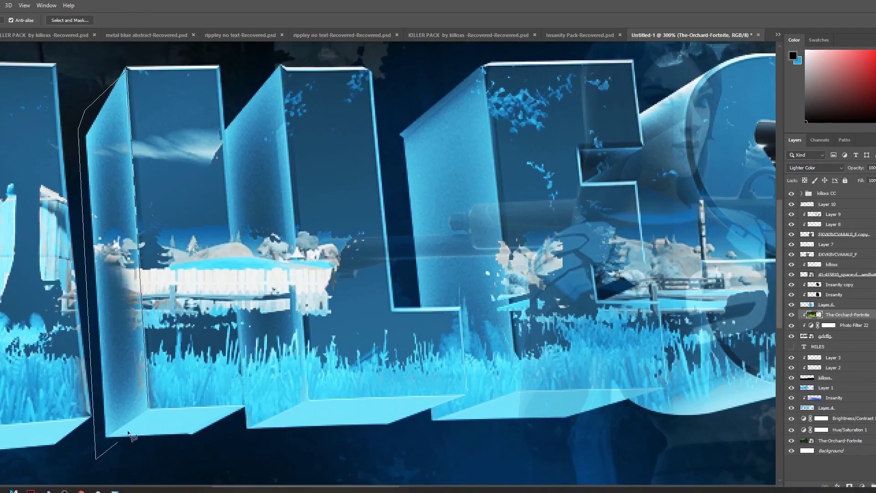
{"action": "double_click", "coordinate": [137, 418]}
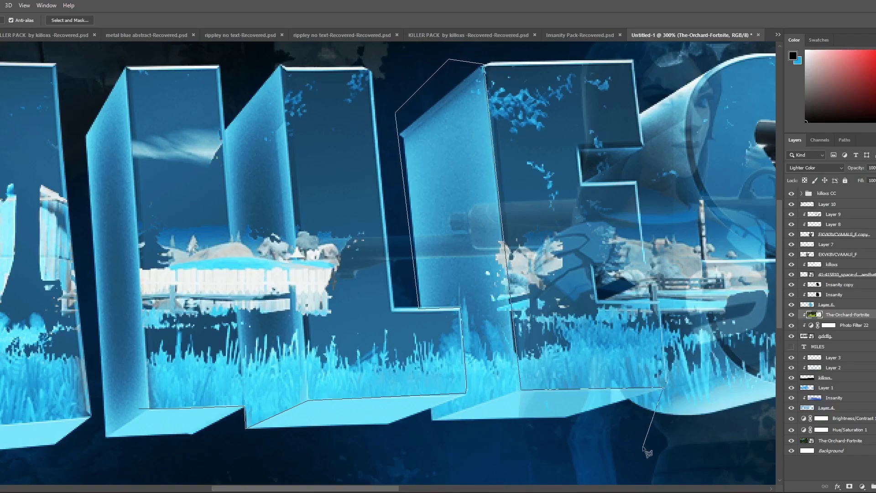
- Outline the E letter and fade the map texture layer to 70% opacity
{"action": "left_click", "coordinate": [139, 379]}
{"action": "scroll", "coordinate": [128, 380], "scroll_direction": "down", "scroll_amount": 5}
{"action": "scroll", "coordinate": [457, 267], "scroll_direction": "up", "scroll_amount": 5}
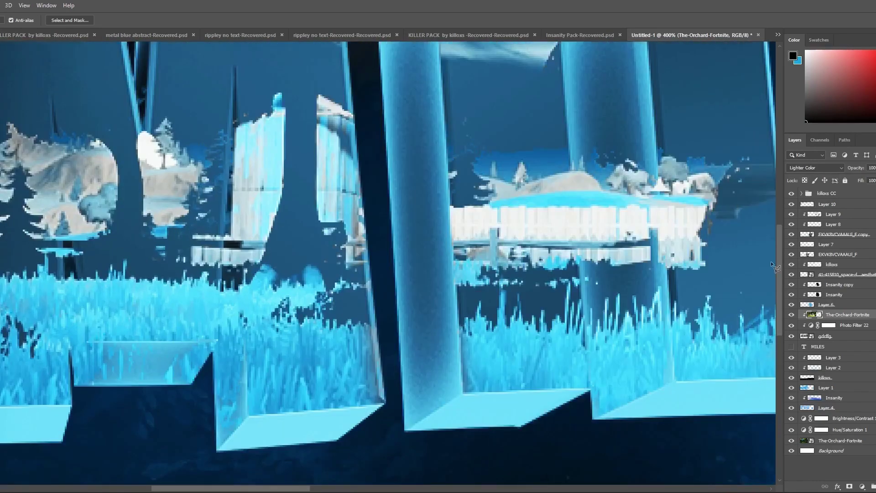
{"action": "key", "text": "7"}
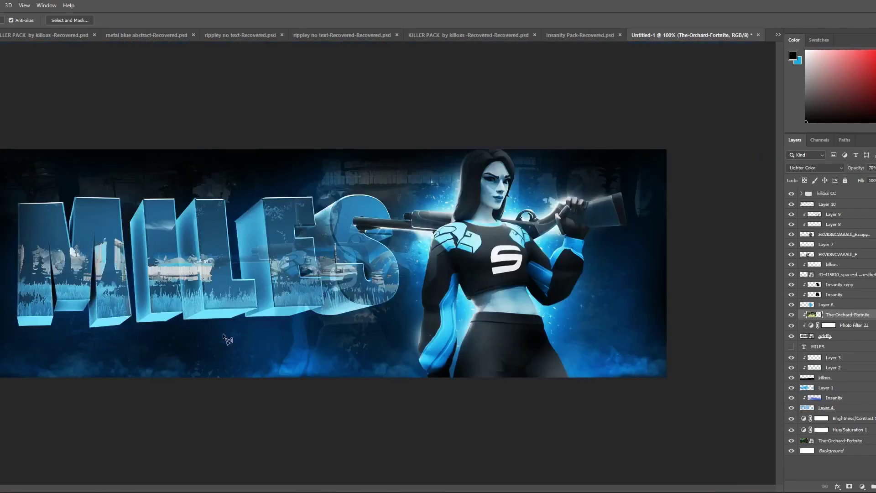
{"action": "key", "text": "Return"}
{"action": "left_click", "coordinate": [816, 167]}
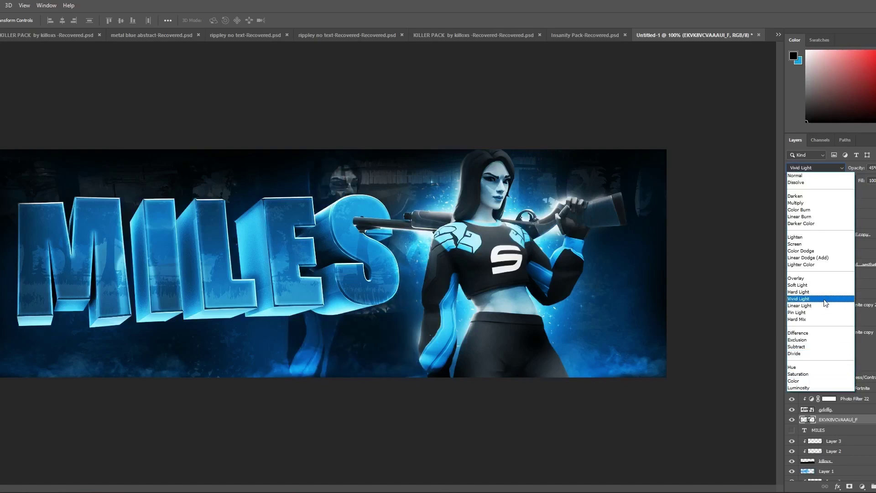
- Set the texture to Color Dodge and add a rotated 25% copy over MILES
{"action": "left_click", "coordinate": [799, 299]}
{"action": "key", "text": "shift+alt+d"}
{"action": "key", "text": "ctrl+j"}
{"action": "key", "text": "ctrl+t"}
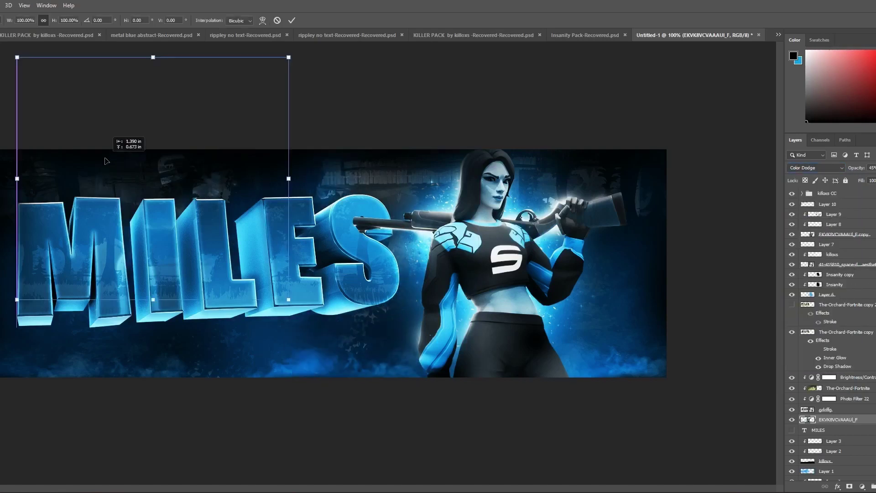
{"action": "left_click_drag", "start_coordinate": [241, 235], "coordinate": [50, 239]}
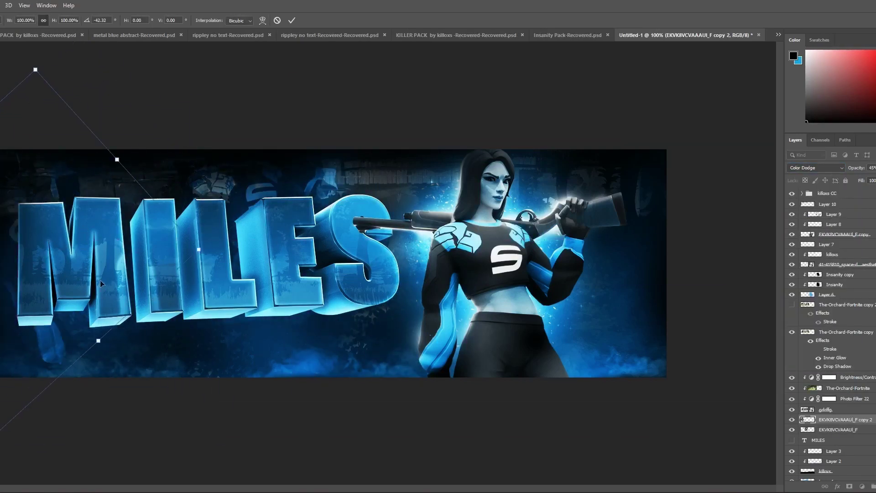
{"action": "key", "text": "Return"}
{"action": "key", "text": "2"}
{"action": "key", "text": "5"}
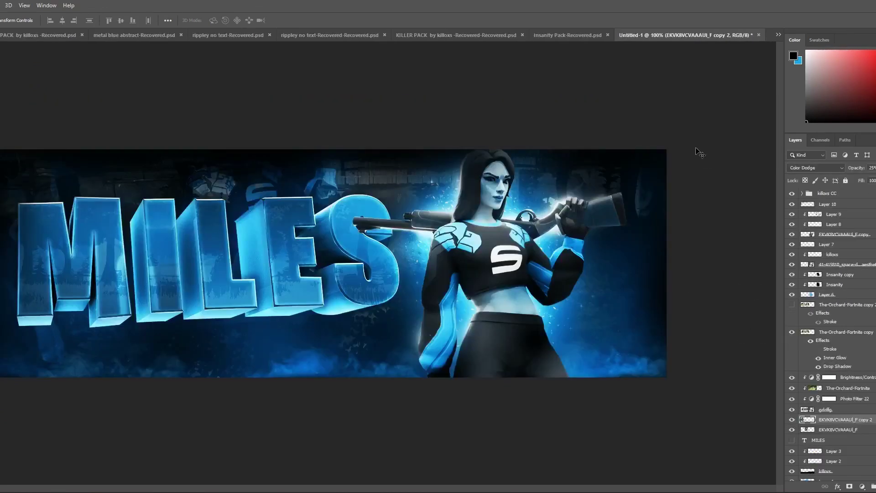
{"action": "key", "text": "ctrl+shift+p"}
- Place Rocket_Launcher and rotate it along the banner's lower left
{"action": "scroll", "coordinate": [255, 169], "scroll_direction": "down", "scroll_amount": 3}
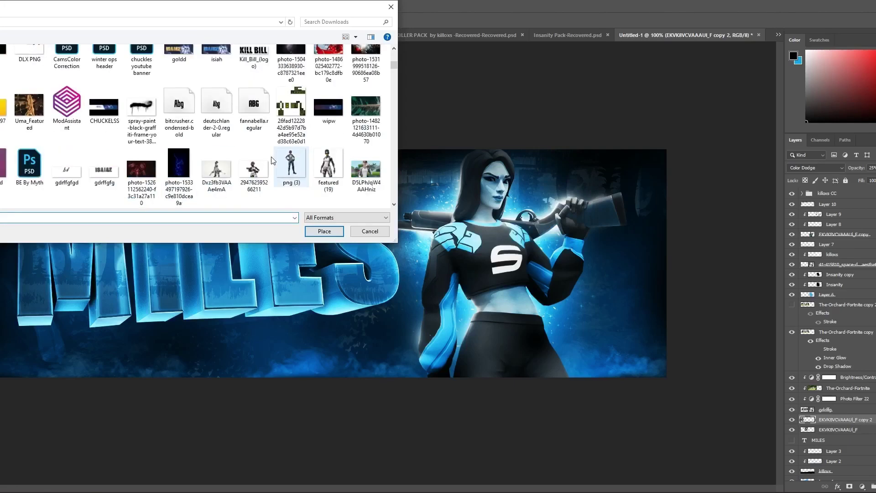
{"action": "scroll", "coordinate": [259, 166], "scroll_direction": "down", "scroll_amount": 3}
{"action": "scroll", "coordinate": [251, 174], "scroll_direction": "down", "scroll_amount": 3}
{"action": "scroll", "coordinate": [247, 176], "scroll_direction": "down", "scroll_amount": 3}
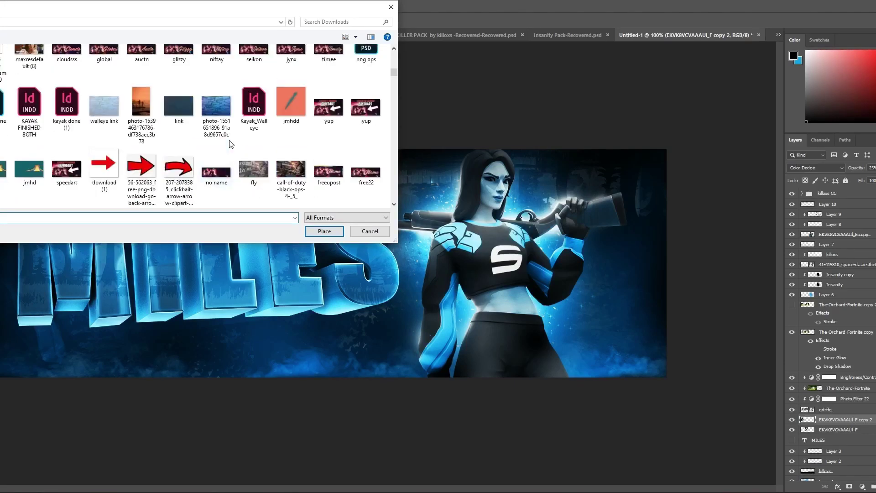
{"action": "scroll", "coordinate": [219, 165], "scroll_direction": "down", "scroll_amount": 3}
{"action": "double_click", "coordinate": [174, 119]}
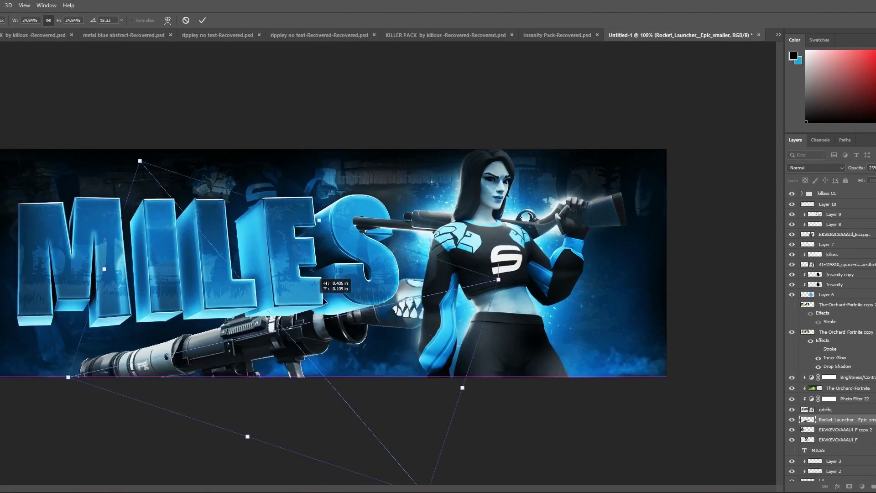
{"action": "left_click_drag", "start_coordinate": [184, 215], "coordinate": [367, 361]}
{"action": "key", "text": "Return"}
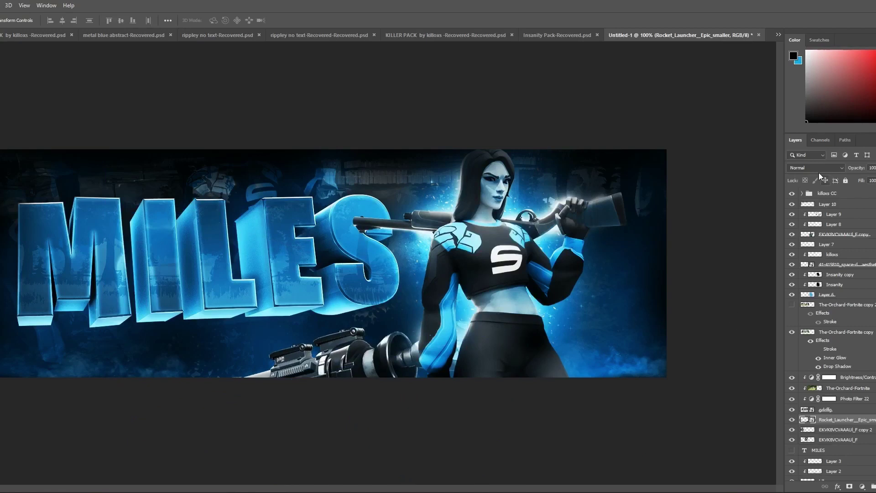
- Light the launcher with a clipped blue Color Dodge layer and a Brightness/Contrast adjustment
{"action": "left_click", "coordinate": [818, 172]}
{"action": "key", "text": "Escape"}
{"action": "key", "text": "ctrl+shift+alt+n"}
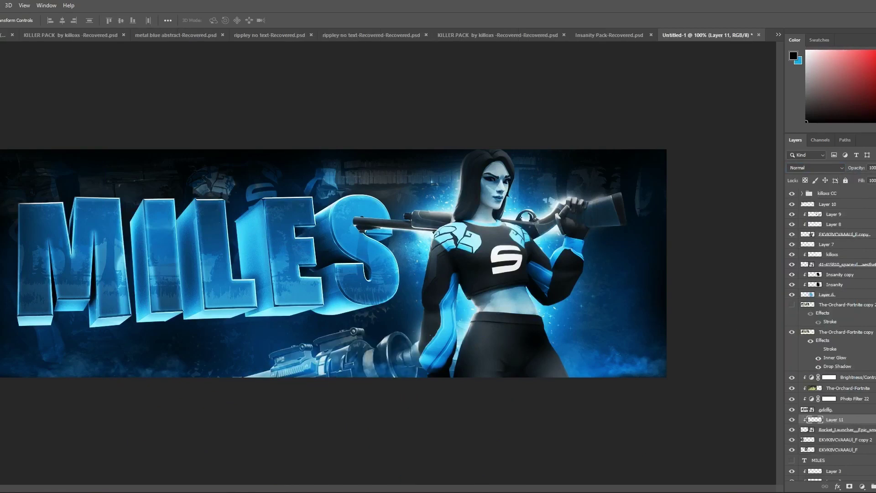
{"action": "key", "text": "x"}
{"action": "key", "text": "b"}
{"action": "left_click", "coordinate": [819, 168]}
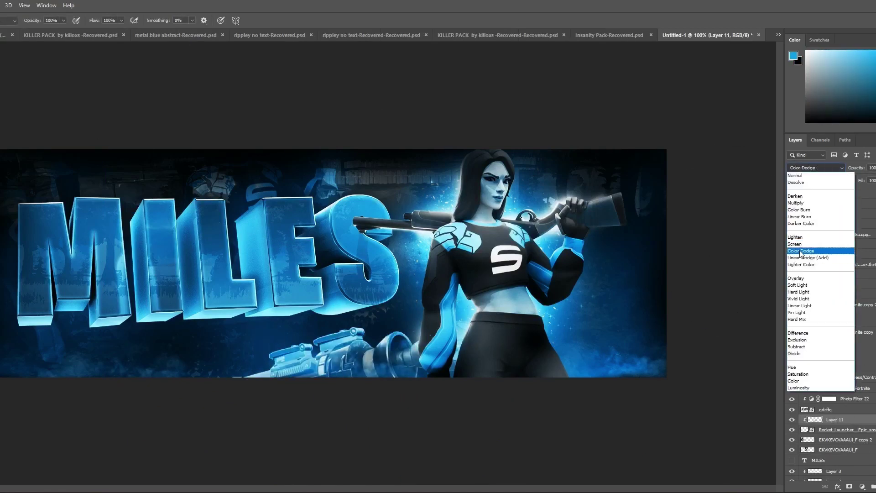
{"action": "left_click", "coordinate": [817, 251]}
{"action": "left_click", "coordinate": [862, 486]}
{"action": "left_click", "coordinate": [855, 422]}
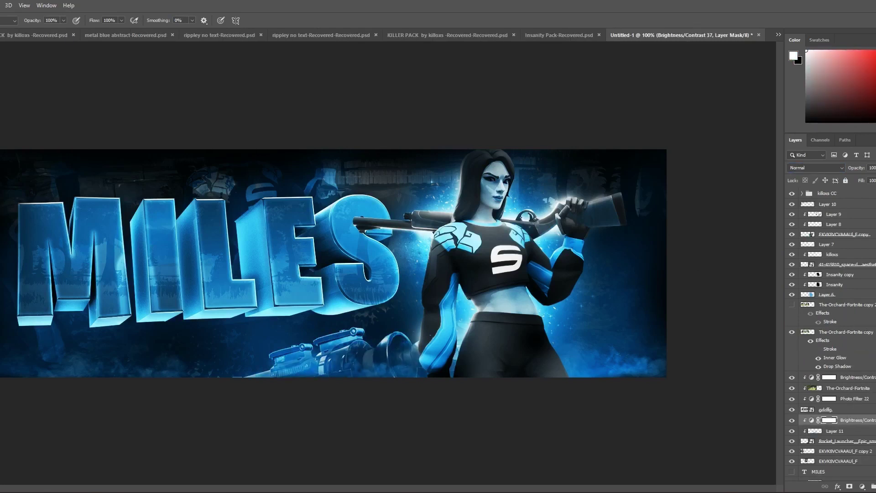
{"action": "key", "text": "ctrl+shift+p"}
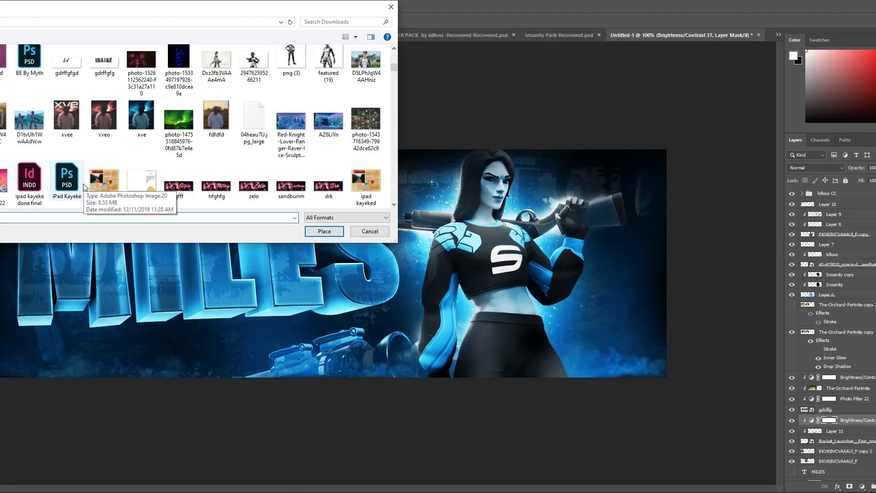
- Place the Tac_shot_icon shotgun image up behind the MILES text
{"action": "scroll", "coordinate": [84, 187], "scroll_direction": "down", "scroll_amount": 3}
{"action": "scroll", "coordinate": [68, 169], "scroll_direction": "down", "scroll_amount": 3}
{"action": "scroll", "coordinate": [50, 146], "scroll_direction": "down", "scroll_amount": 3}
{"action": "scroll", "coordinate": [25, 119], "scroll_direction": "down", "scroll_amount": 3}
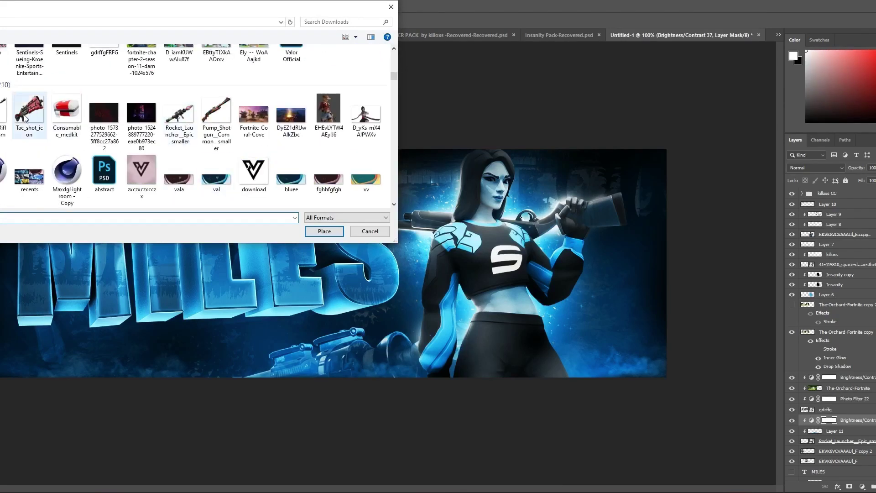
{"action": "double_click", "coordinate": [25, 118]}
{"action": "left_click_drag", "start_coordinate": [137, 192], "coordinate": [548, 265]}
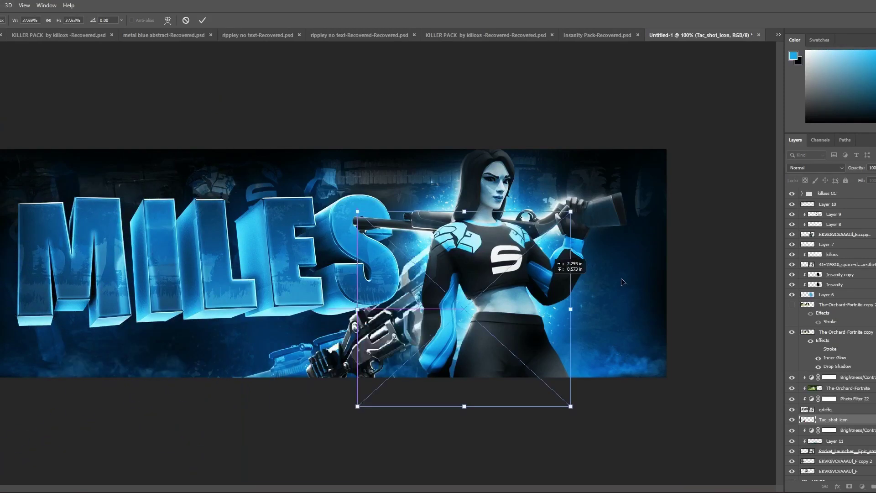
{"action": "mouse_move", "coordinate": [503, 296]}
{"action": "left_mouse_down"}
{"action": "mouse_move", "coordinate": [321, 199]}
{"action": "mouse_move", "coordinate": [366, 170]}
{"action": "left_mouse_up"}
{"action": "key", "text": "Return"}
- Set the shotgun layer to Screen and add a new empty layer above it
{"action": "left_click", "coordinate": [816, 168]}
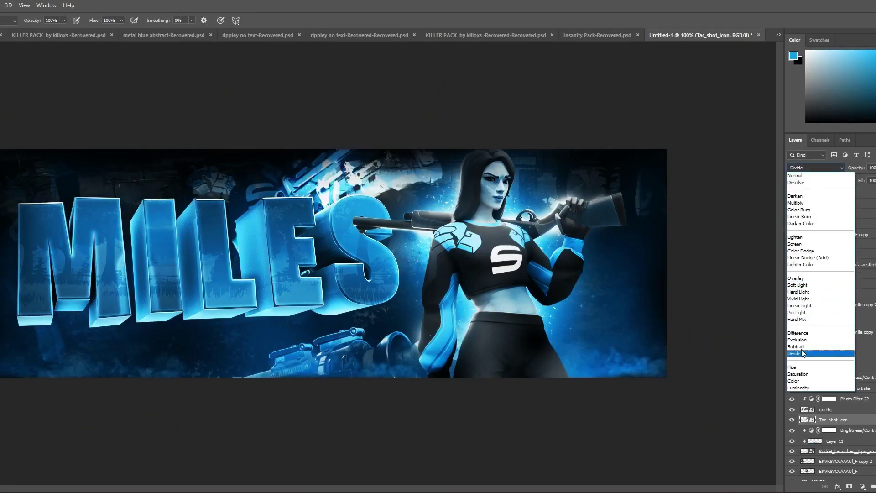
{"action": "left_click", "coordinate": [795, 244]}
{"action": "scroll", "coordinate": [834, 422], "scroll_direction": "down", "scroll_amount": 1}
{"action": "scroll", "coordinate": [824, 452], "scroll_direction": "down", "scroll_amount": 1}
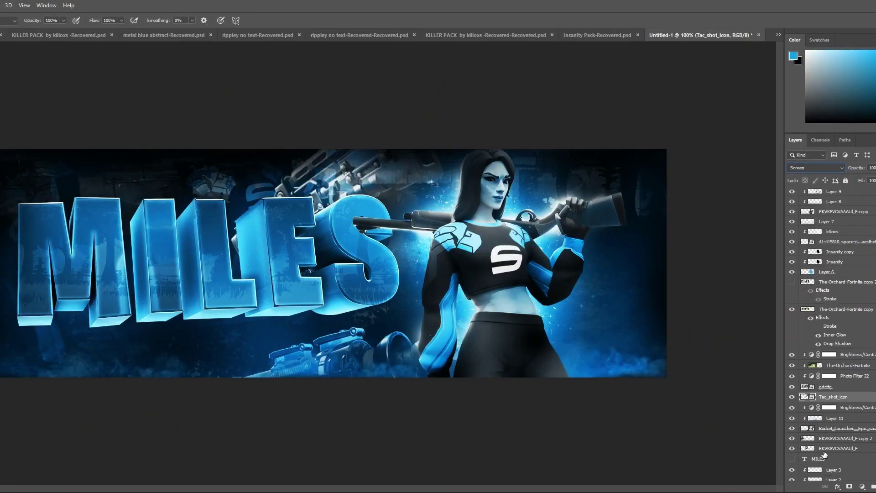
{"action": "key", "text": "ctrl+shift+alt+n"}
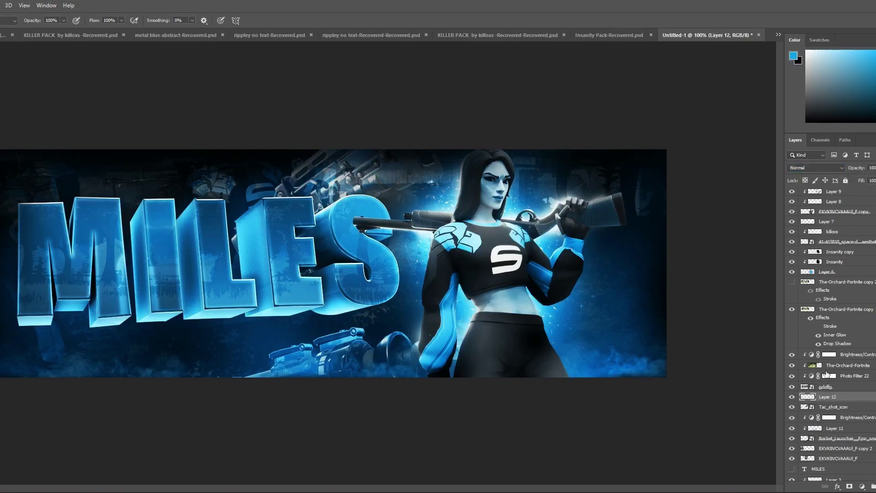
{"action": "left_click", "coordinate": [815, 168]}
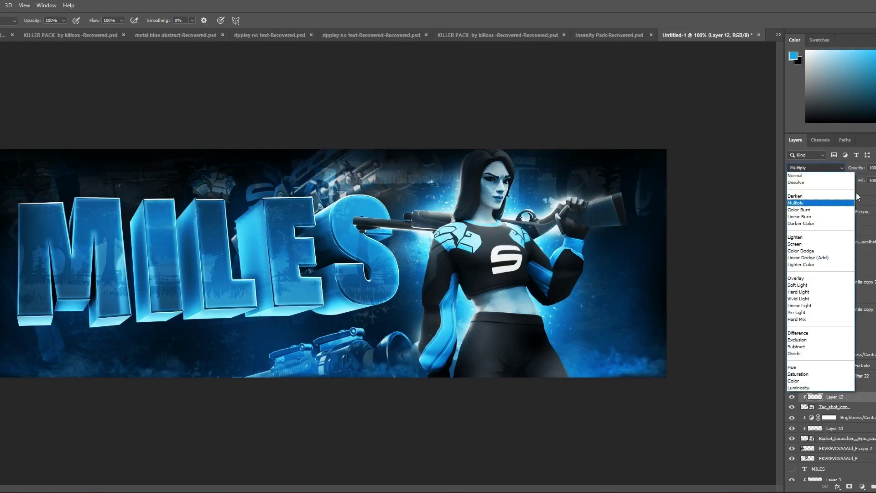
{"action": "key", "text": "Escape"}
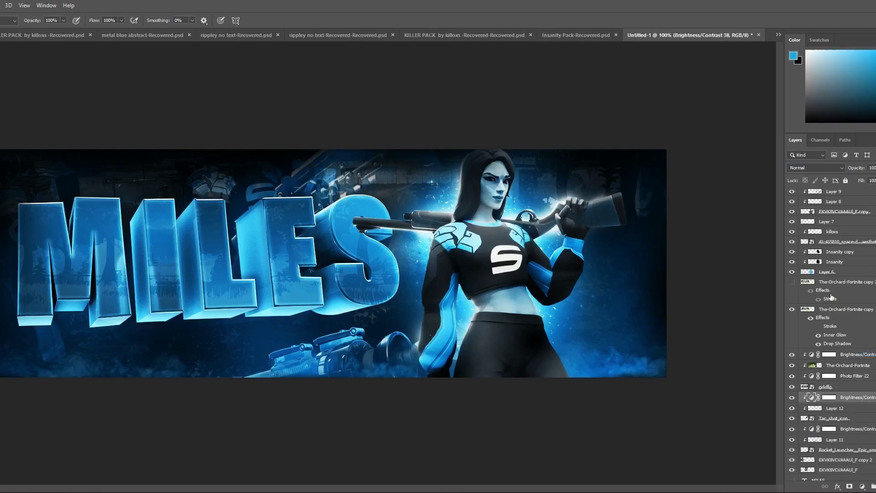
- Paint a blue Color Dodge glow over the MILES letters at reduced opacity
{"action": "left_click", "coordinate": [855, 356]}
{"action": "left_click", "coordinate": [847, 332]}
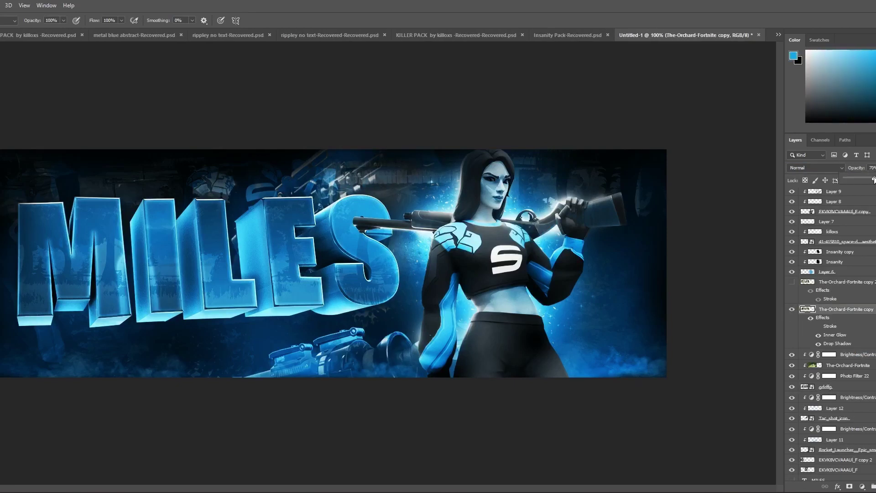
{"action": "key", "text": "ctrl+shift+alt+n"}
{"action": "left_click_drag", "start_coordinate": [27, 242], "coordinate": [402, 256]}
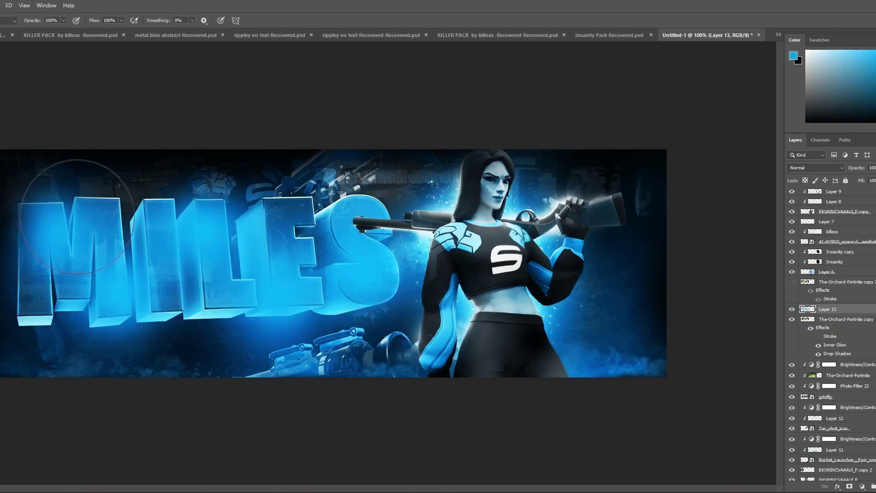
{"action": "left_click", "coordinate": [816, 168]}
{"action": "left_click", "coordinate": [814, 254]}
{"action": "left_click_drag", "start_coordinate": [856, 179], "coordinate": [873, 180]}
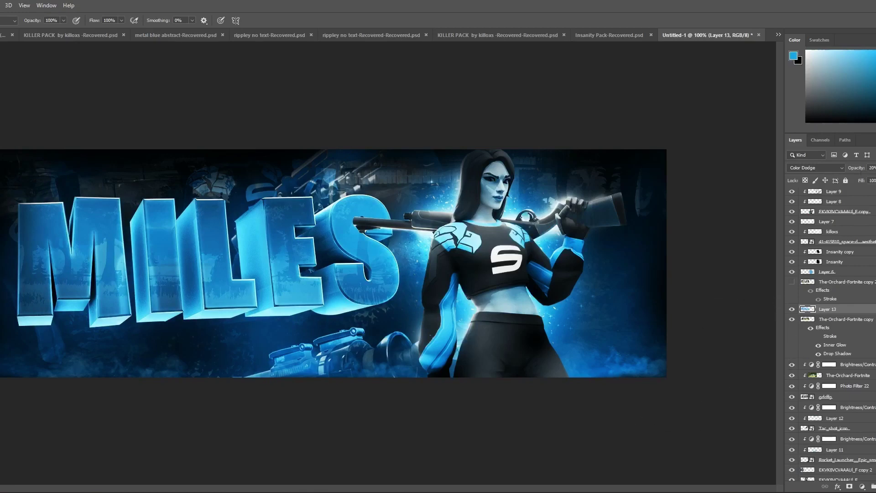
- Paint a second glow layer over MILES, settling on Saturation blending
{"action": "key", "text": "ctrl+shift+alt+n"}
{"action": "left_click_drag", "start_coordinate": [27, 242], "coordinate": [401, 255]}
{"action": "left_click", "coordinate": [816, 168]}
{"action": "left_click", "coordinate": [803, 285]}
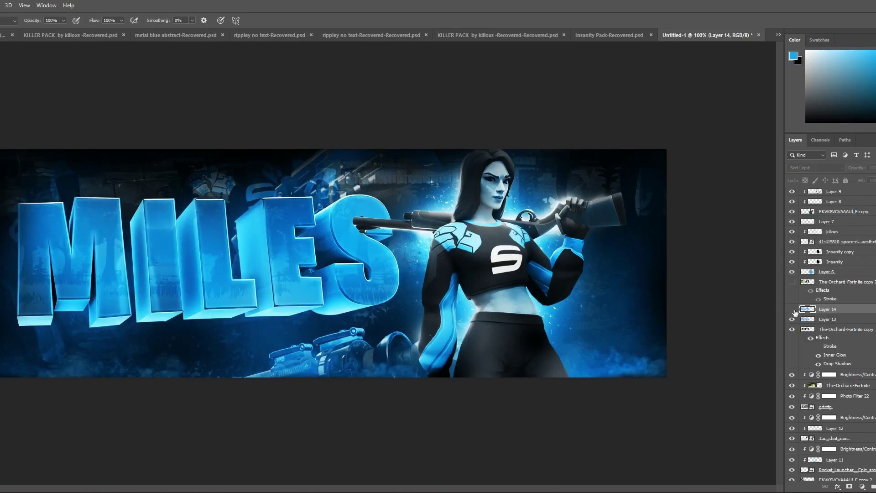
{"action": "left_click", "coordinate": [816, 168]}
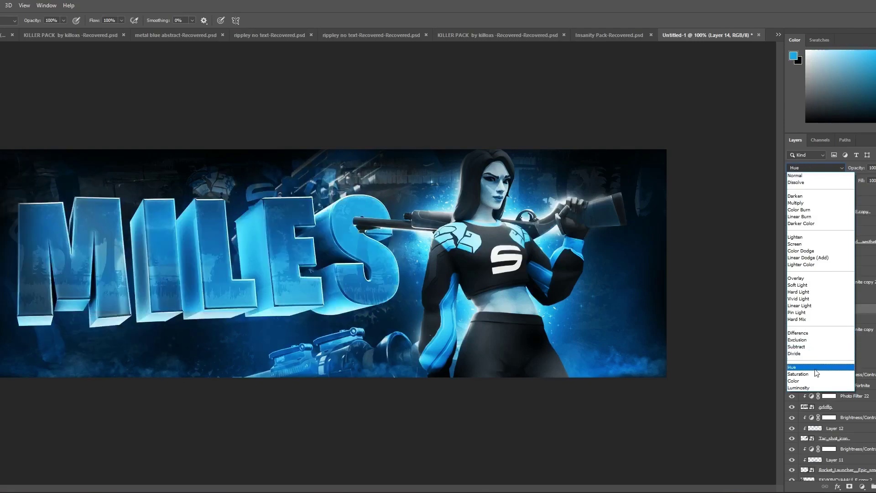
{"action": "left_click", "coordinate": [811, 374]}
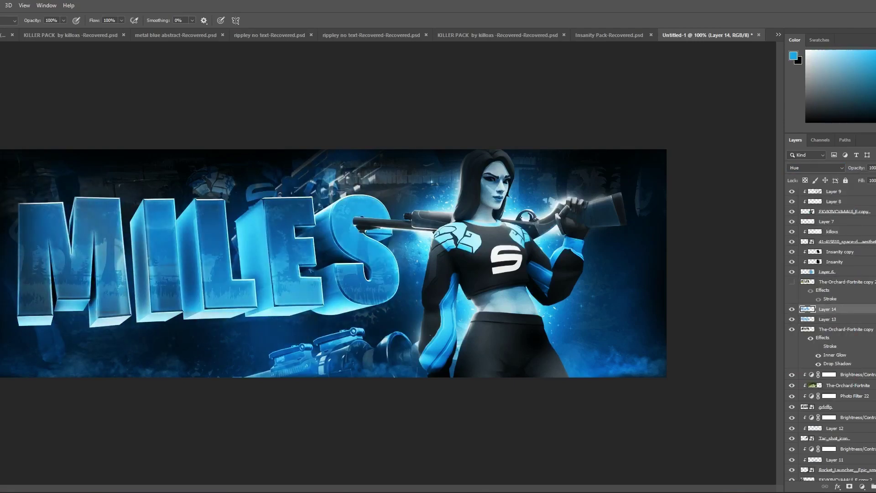
{"action": "left_click", "coordinate": [815, 167]}
{"action": "left_click", "coordinate": [797, 375]}
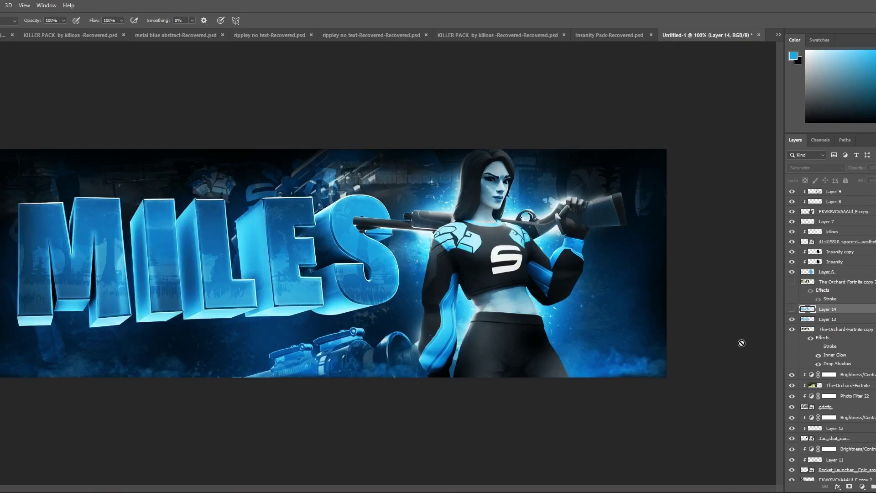
- Position the assault rifle over the banner and set it to Luminosity blending
{"action": "scroll", "coordinate": [196, 136], "scroll_direction": "down", "scroll_amount": 3}
{"action": "left_click_drag", "start_coordinate": [207, 149], "coordinate": [211, 295]}
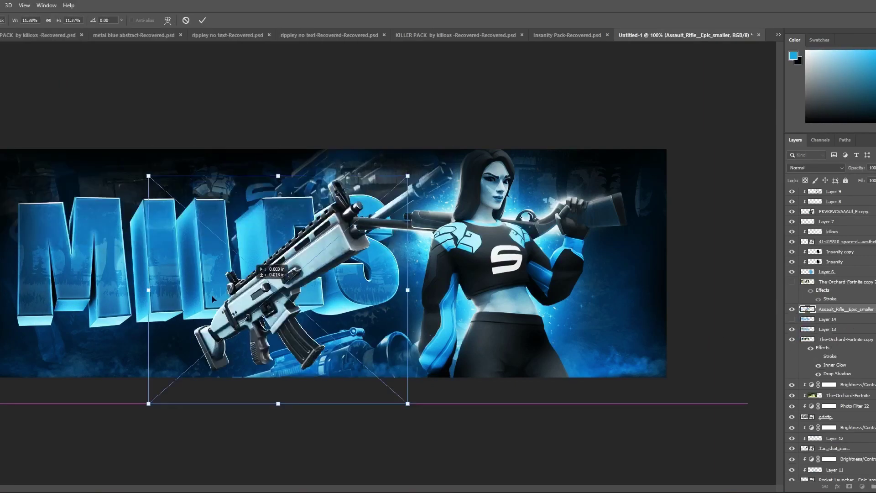
{"action": "key", "text": "Return"}
{"action": "left_click", "coordinate": [816, 167]}
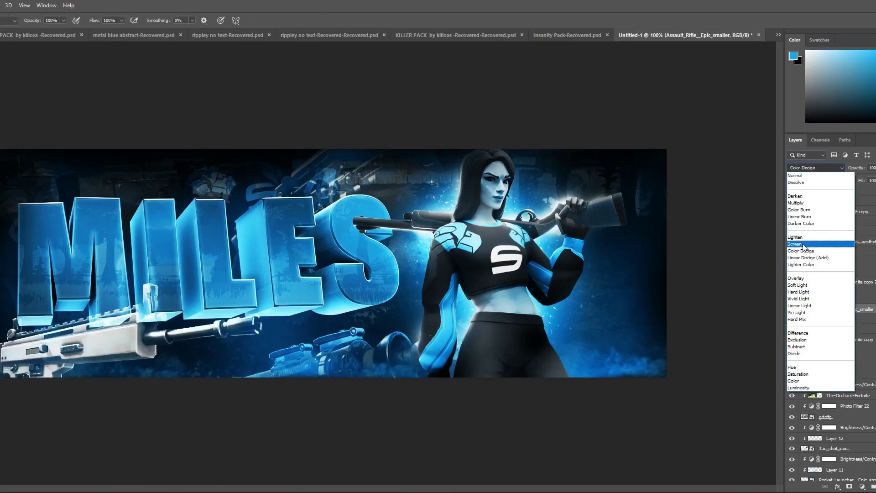
{"action": "left_click", "coordinate": [803, 305]}
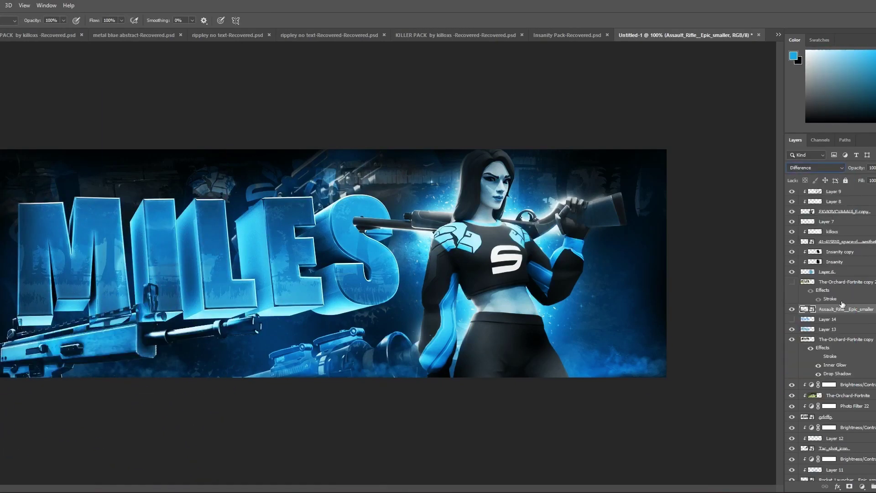
{"action": "left_click", "coordinate": [816, 168]}
{"action": "left_click", "coordinate": [817, 387]}
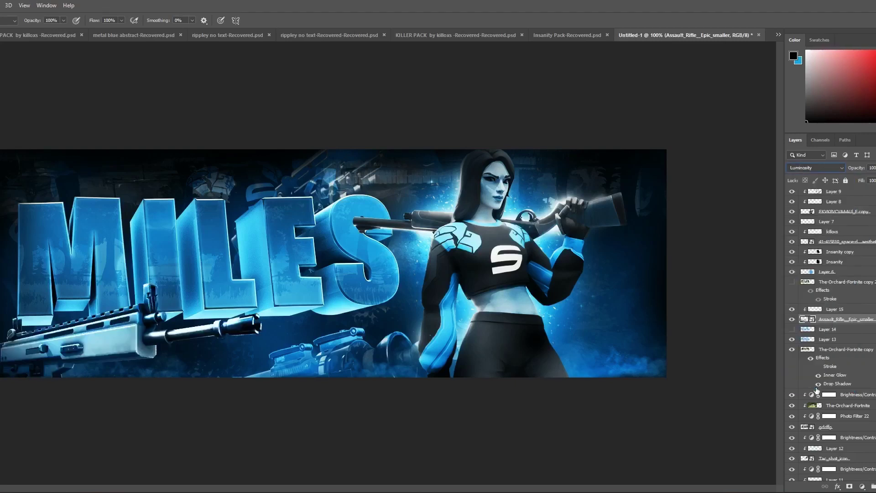
- Add a Vivid Light shading layer over the rifle and reselect the Tac_shot_icon layer
{"action": "key", "text": "ctrl+shift+alt+n"}
{"action": "key", "text": "x"}
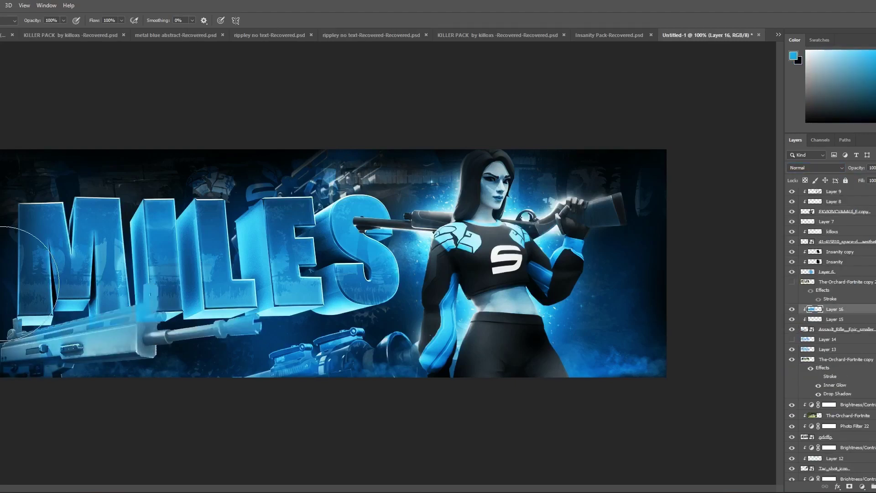
{"action": "left_click", "coordinate": [815, 168]}
{"action": "left_click", "coordinate": [804, 299]}
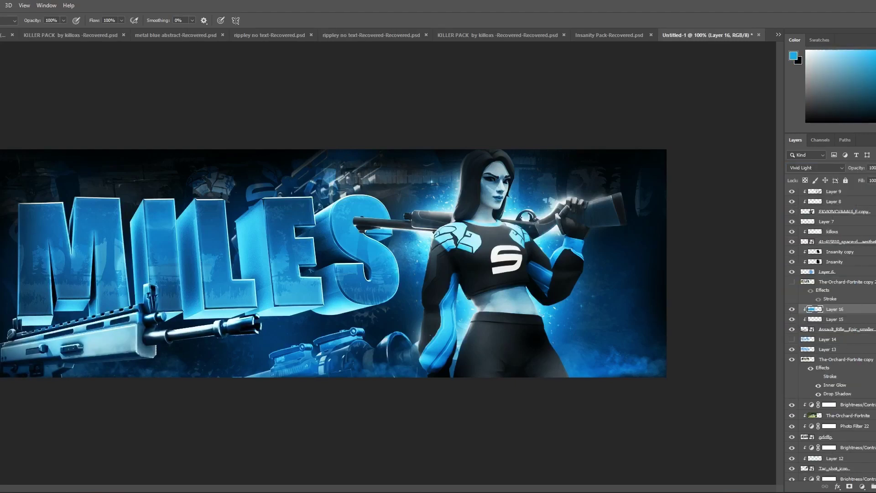
{"action": "scroll", "coordinate": [837, 284], "scroll_direction": "down", "scroll_amount": 2}
{"action": "left_click", "coordinate": [835, 445]}
{"action": "left_click", "coordinate": [816, 168]}
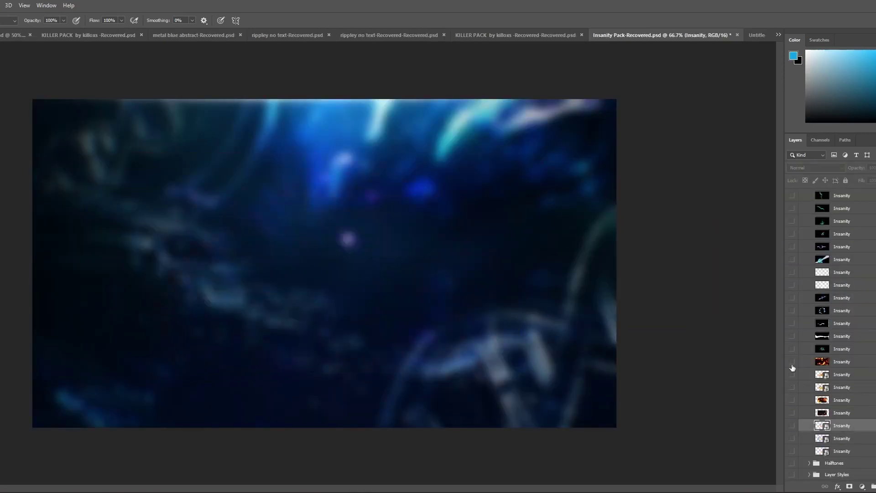
- Bring the Insanity lightning layer into the MILES banner and transform it to fit
{"action": "left_click", "coordinate": [792, 361]}
{"action": "left_click", "coordinate": [793, 349]}
{"action": "left_click_drag", "start_coordinate": [831, 348], "coordinate": [435, 206]}
{"action": "key", "text": "ctrl+t"}
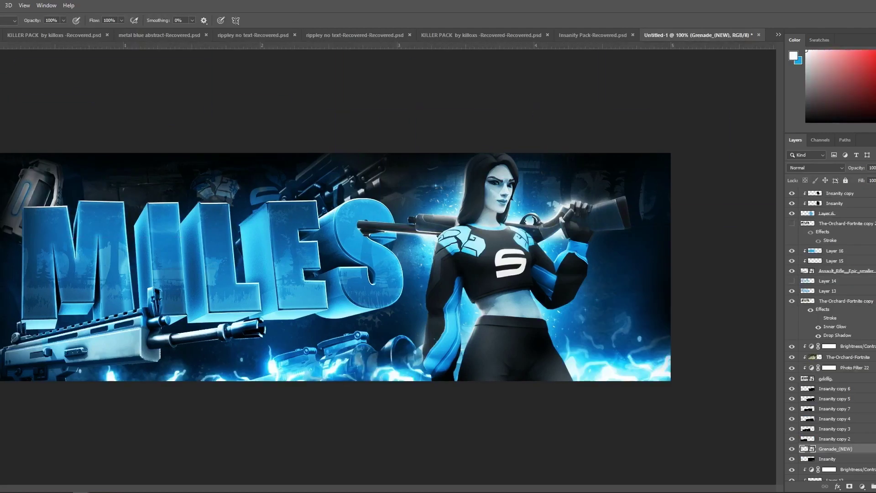
- Place a grenade copy at the top-left and apply a Motion Blur to it
{"action": "left_click_drag", "start_coordinate": [862, 179], "coordinate": [764, 158]}
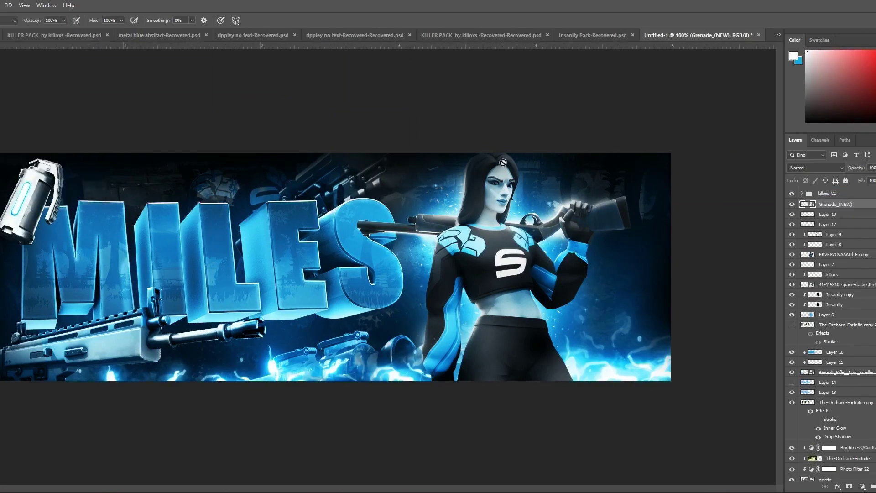
{"action": "left_click", "coordinate": [836, 214]}
{"action": "left_click", "coordinate": [128, 161]}
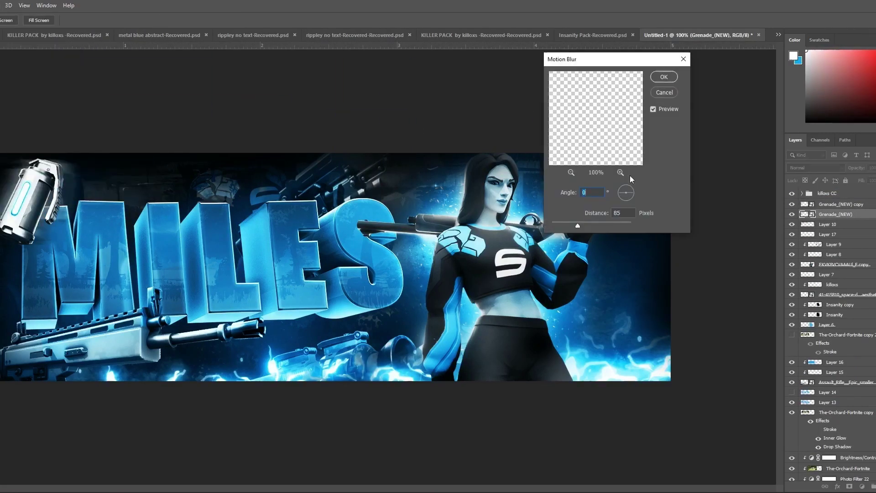
{"action": "left_click", "coordinate": [664, 76]}
{"action": "left_click", "coordinate": [450, 191]}
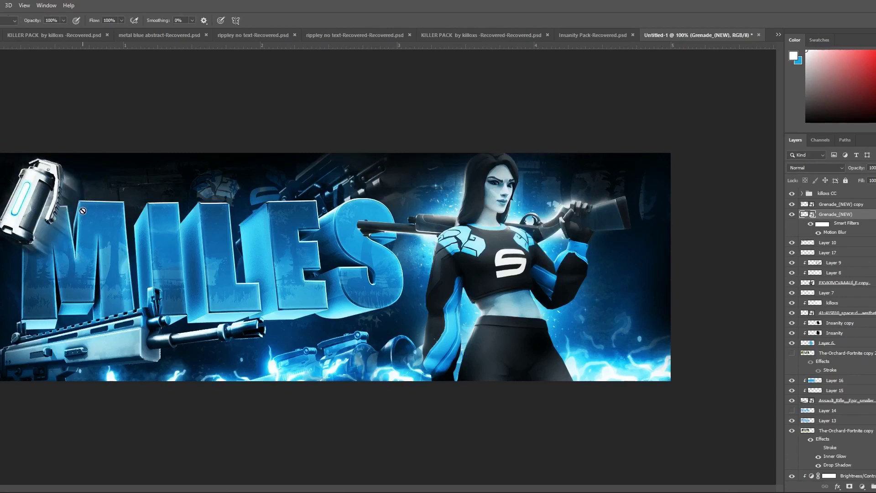
- Set the grenade copies to Linear Dodge blending so they glow blue
{"action": "left_click", "coordinate": [835, 204]}
{"action": "left_click", "coordinate": [815, 167]}
{"action": "left_click", "coordinate": [794, 380]}
{"action": "left_click", "coordinate": [816, 168]}
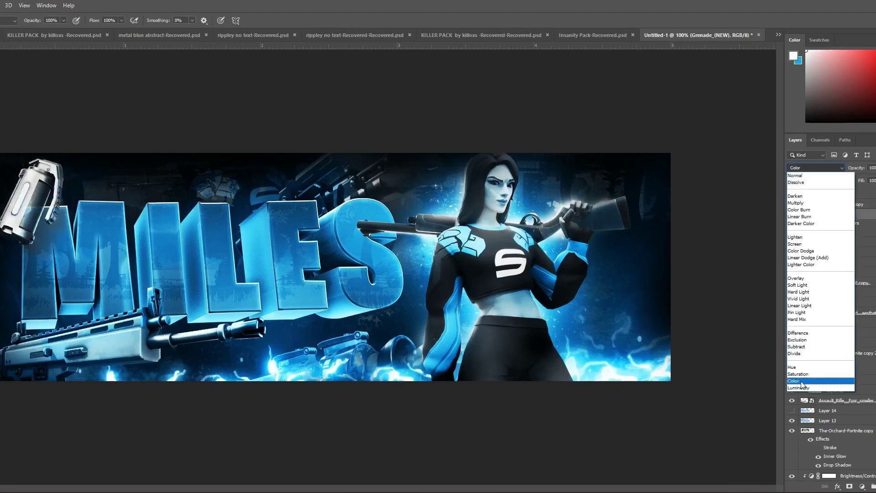
{"action": "left_click", "coordinate": [802, 387]}
{"action": "left_click", "coordinate": [813, 167]}
{"action": "key", "text": "Escape"}
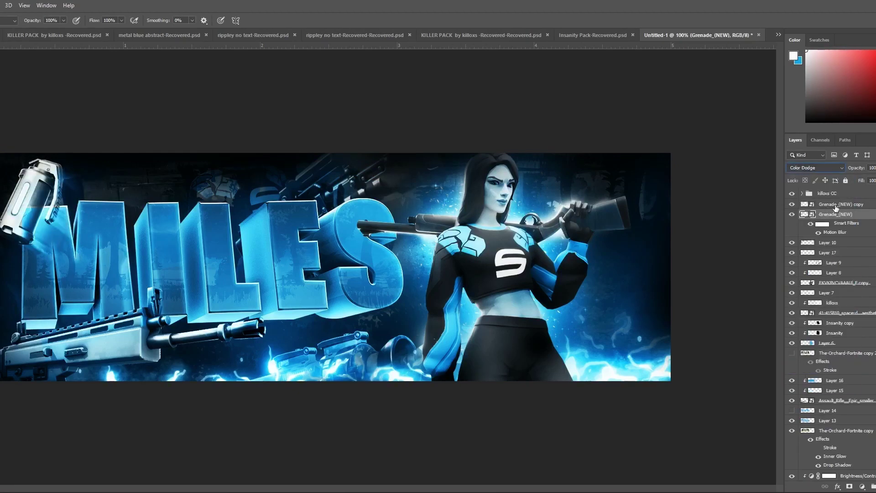
{"action": "left_click", "coordinate": [835, 204]}
{"action": "left_click", "coordinate": [815, 167]}
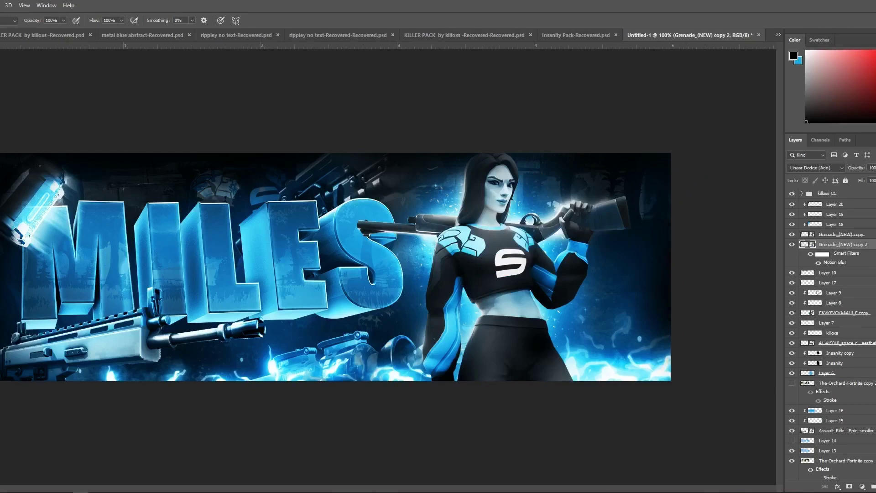
- Place the potion bottle image with a Gaussian Blur applied
{"action": "key", "text": "Return"}
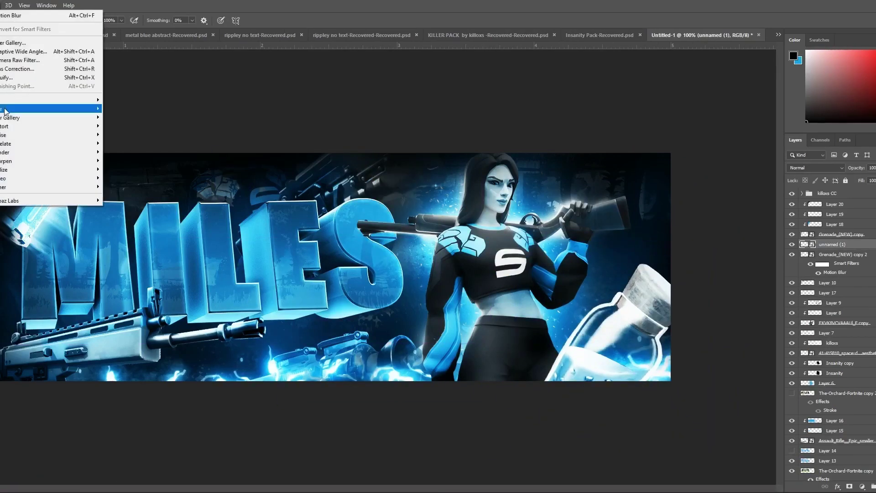
{"action": "key", "text": "Return"}
{"action": "key", "text": "b"}
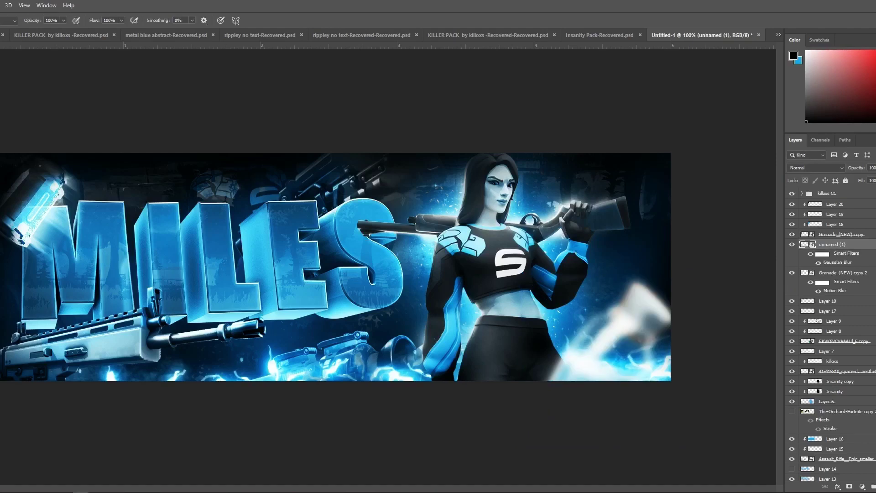
- Place the Gaussian-blurred powder icon at the banner's lower middle, rotated about -59 degrees
{"action": "key", "text": "Return"}
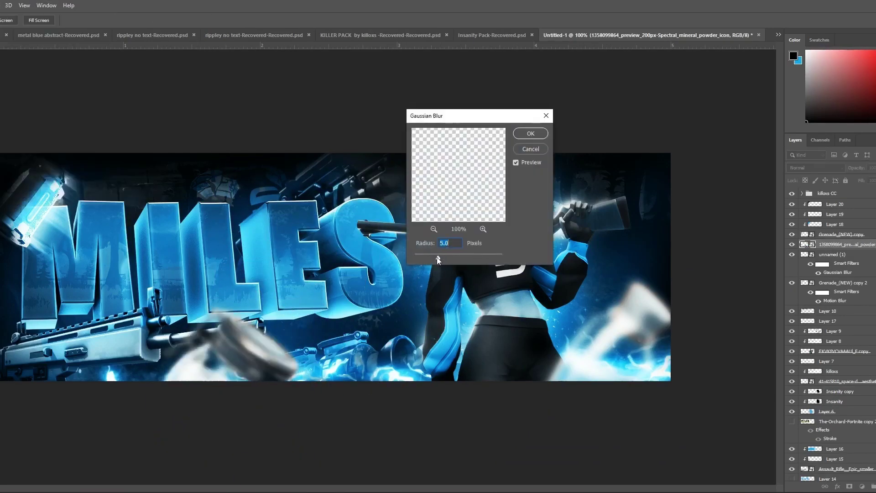
{"action": "key", "text": "Return"}
{"action": "key", "text": "ctrl+t"}
{"action": "left_click_drag", "start_coordinate": [313, 398], "coordinate": [384, 402]}
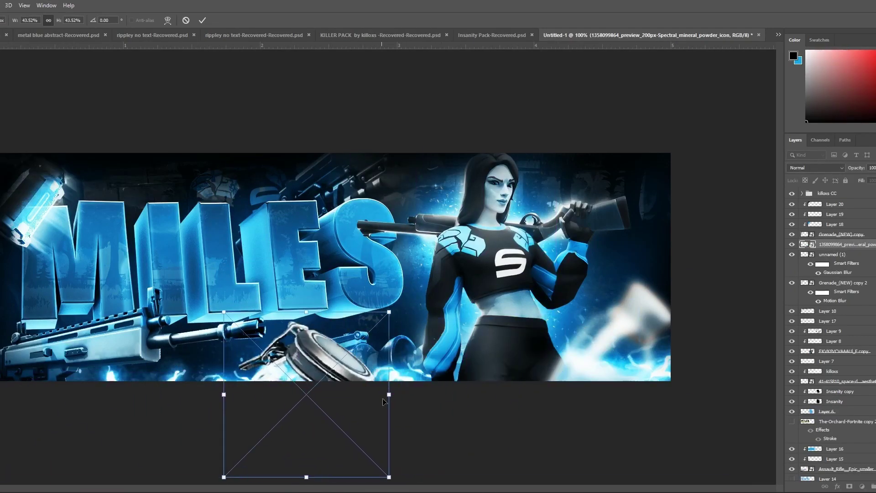
{"action": "left_click_drag", "start_coordinate": [423, 427], "coordinate": [354, 401]}
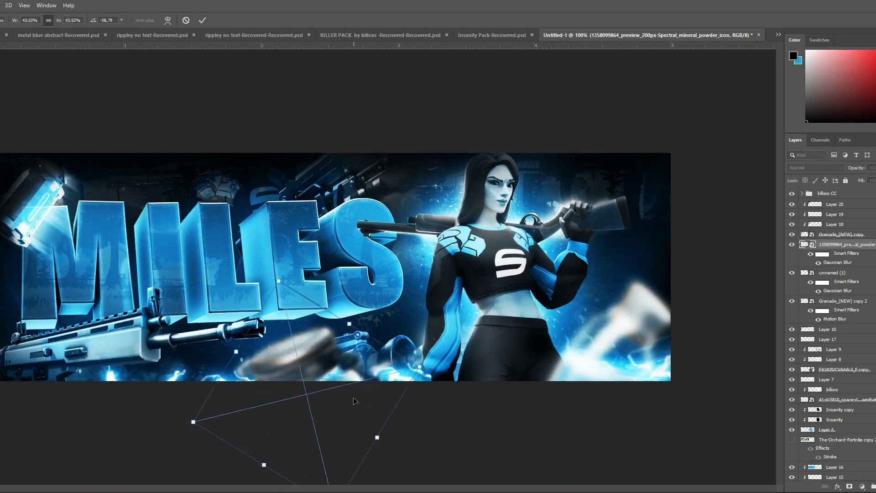
{"action": "key", "text": "Return"}
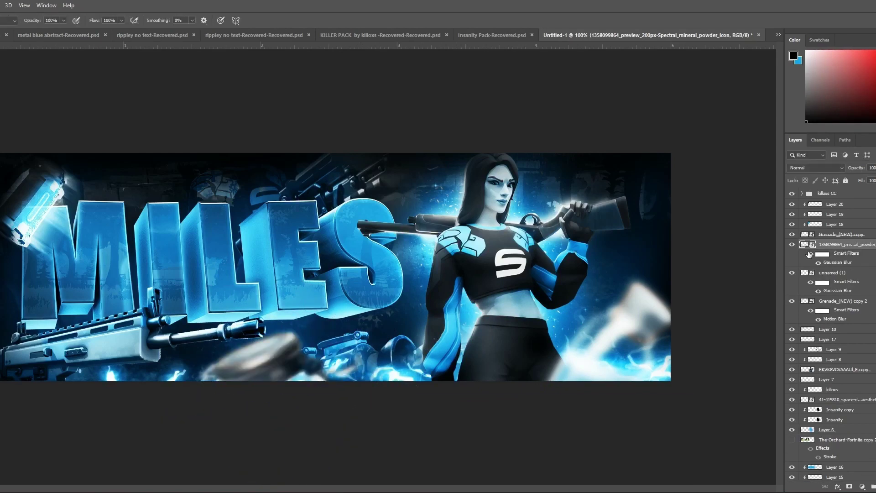
{"action": "scroll", "coordinate": [809, 254], "scroll_direction": "down", "scroll_amount": 4}
{"action": "scroll", "coordinate": [803, 365], "scroll_direction": "down", "scroll_amount": 1}
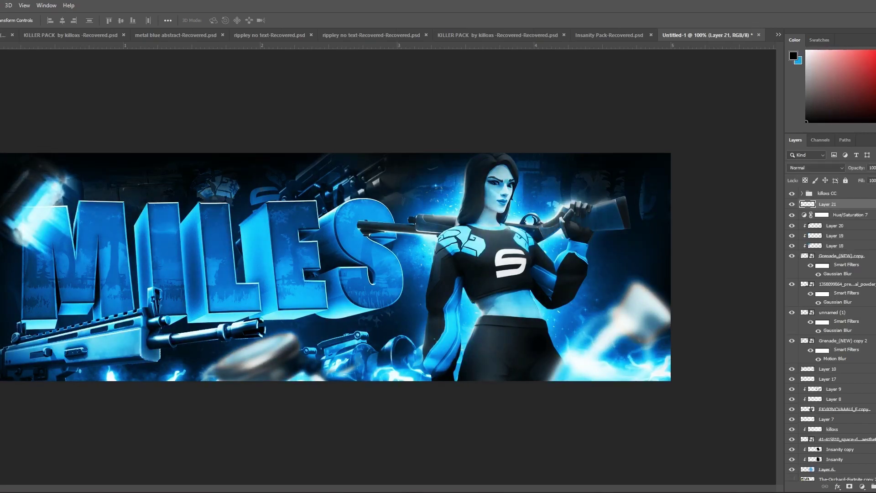
- Set Layer 21 to Hue blending, then select The-Orchard-Fortnite copy character layer
{"action": "left_click", "coordinate": [815, 168]}
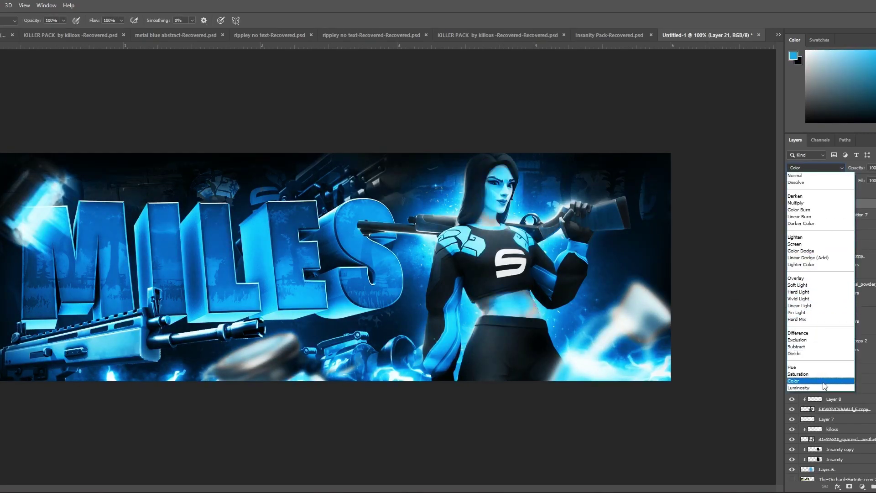
{"action": "left_click", "coordinate": [817, 367]}
{"action": "scroll", "coordinate": [850, 330], "scroll_direction": "down", "scroll_amount": 5}
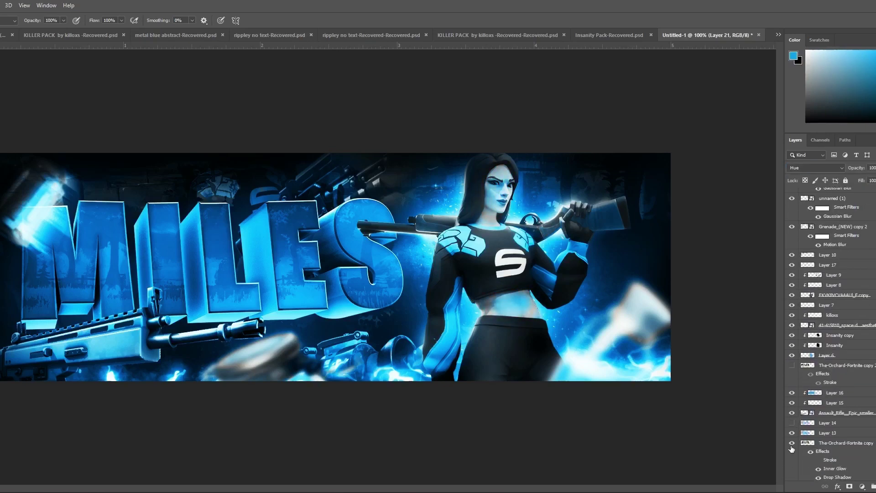
{"action": "left_click", "coordinate": [844, 442]}
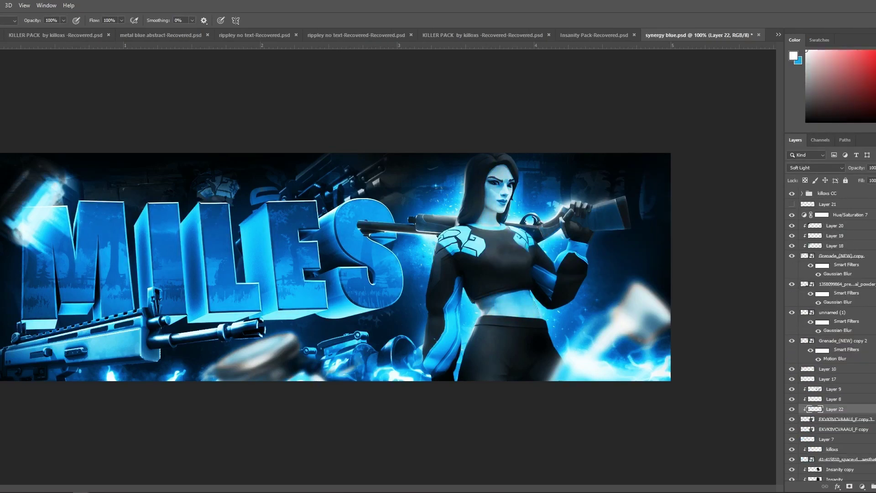